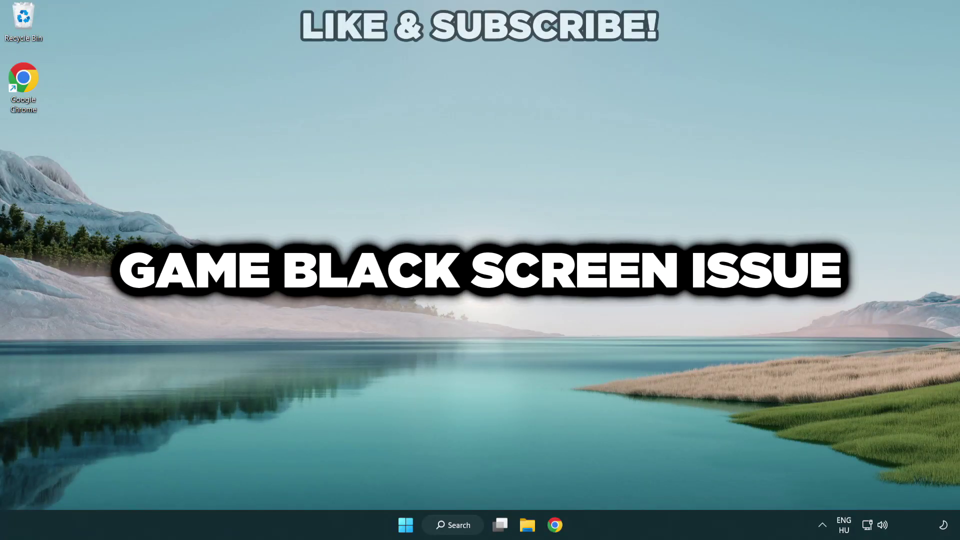
# Search Windows for 'device manager' and open the Device Manager best match
pyautogui.click(459, 525)
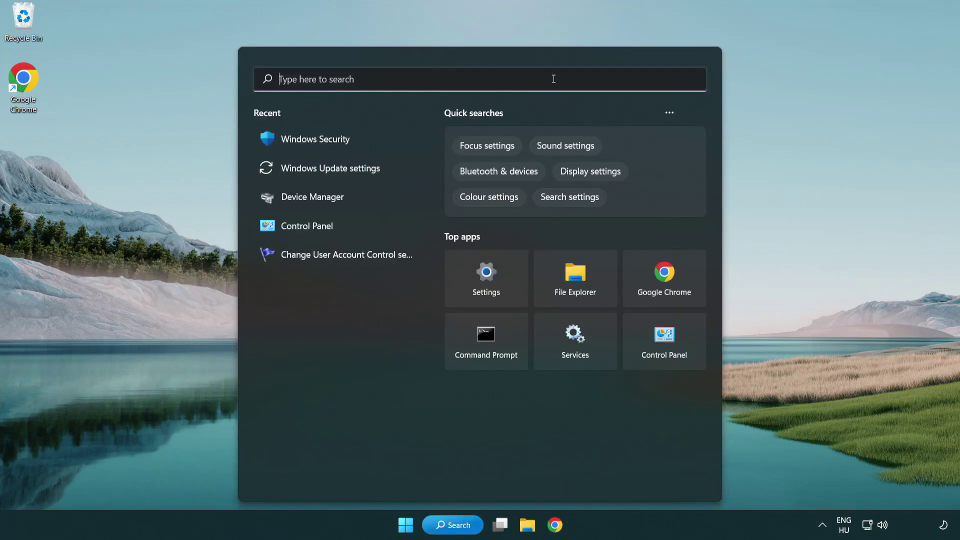
pyautogui.write('device m')
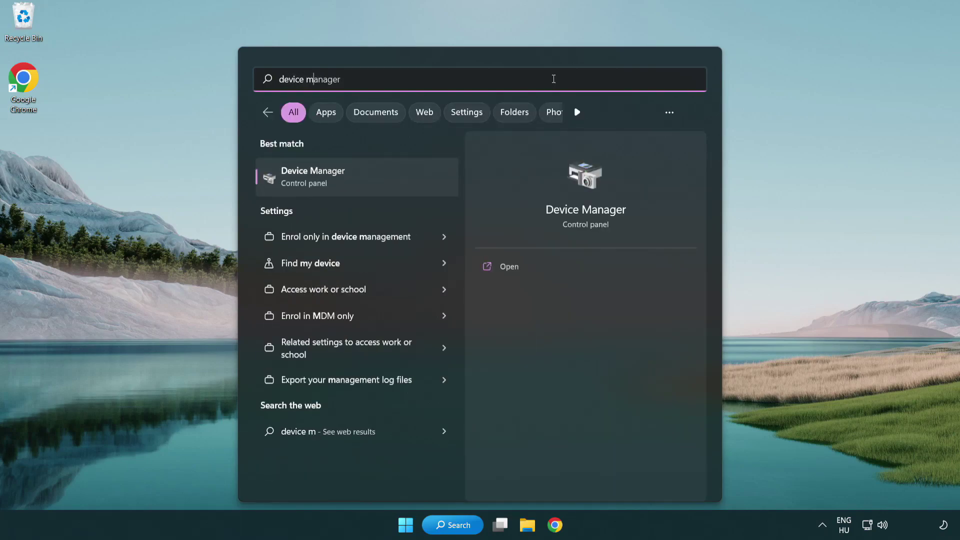
pyautogui.write('anager')
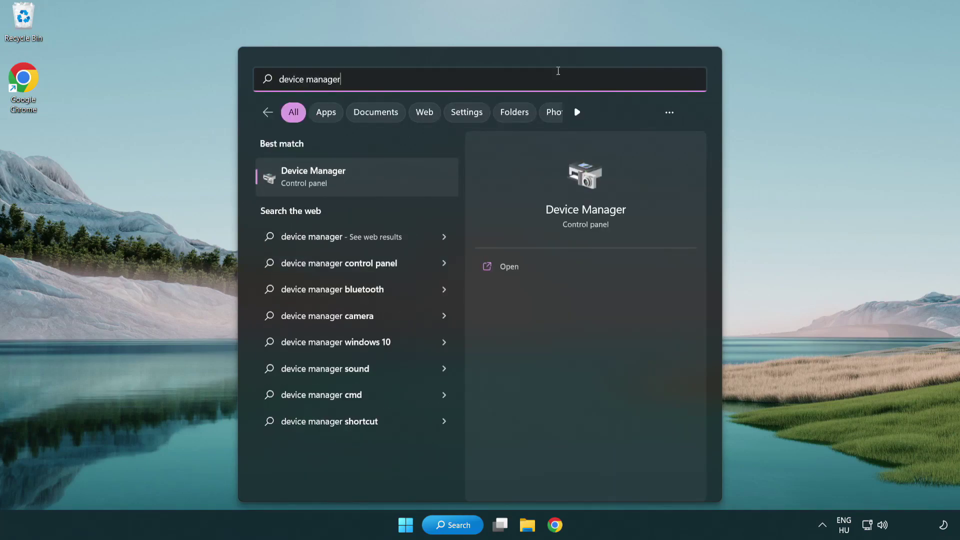
pyautogui.click(383, 180)
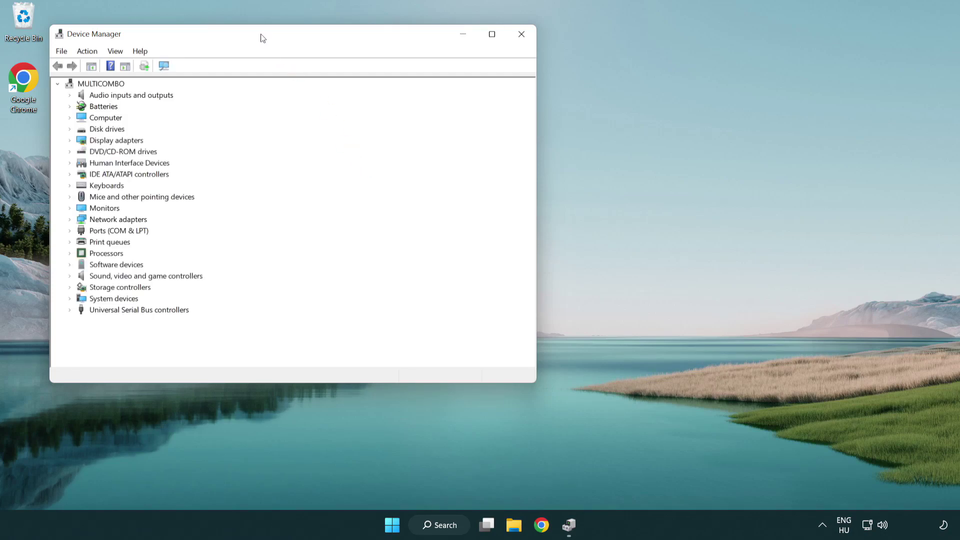
# Start the Update driver wizard for the VMware SVGA 3D adapter under Display adapters
pyautogui.moveTo(263, 38); pyautogui.dragTo(422, 95)
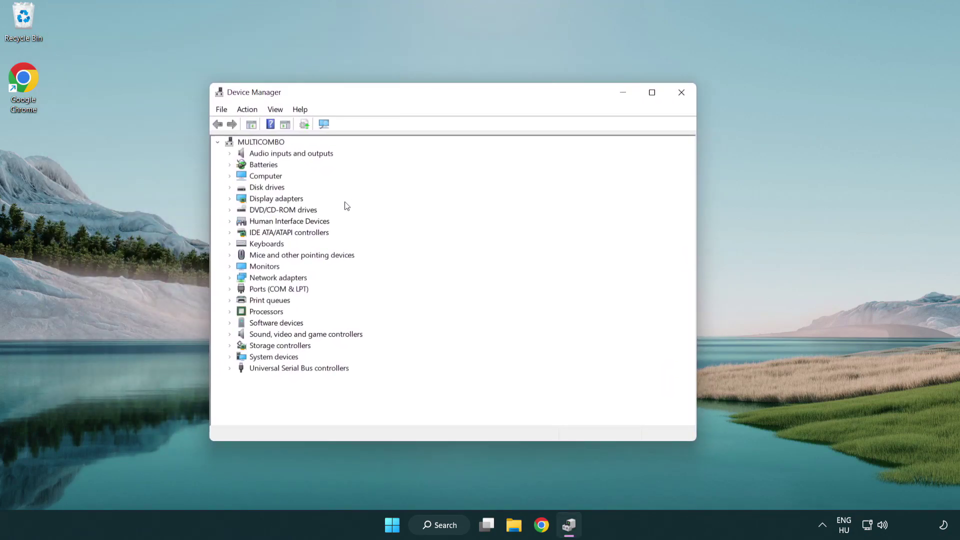
pyautogui.click(282, 200)
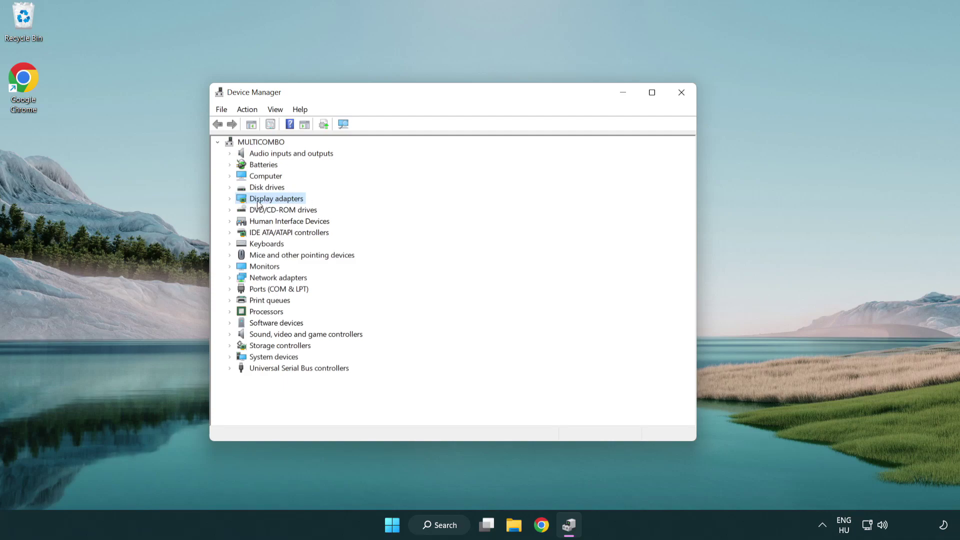
pyautogui.click(231, 199)
pyautogui.click(286, 211)
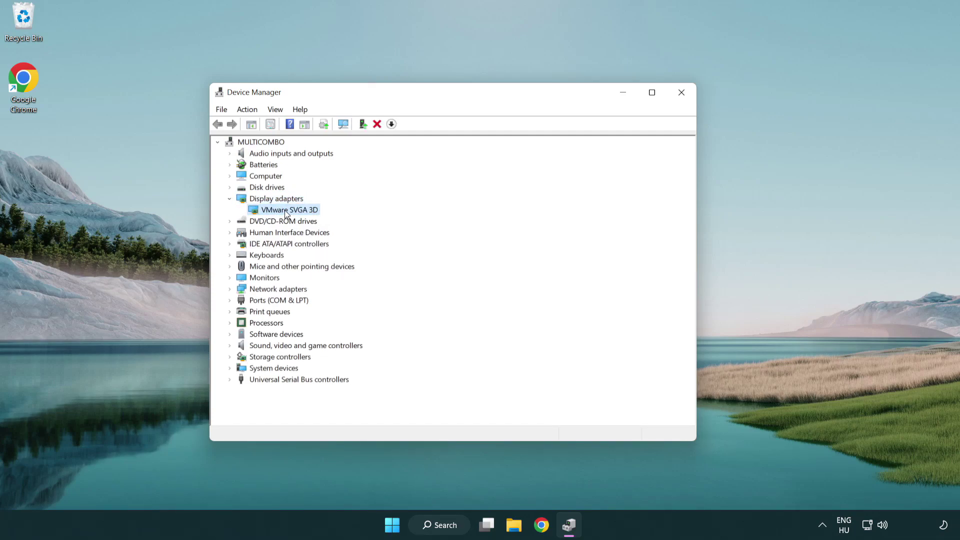
pyautogui.rightClick(286, 212)
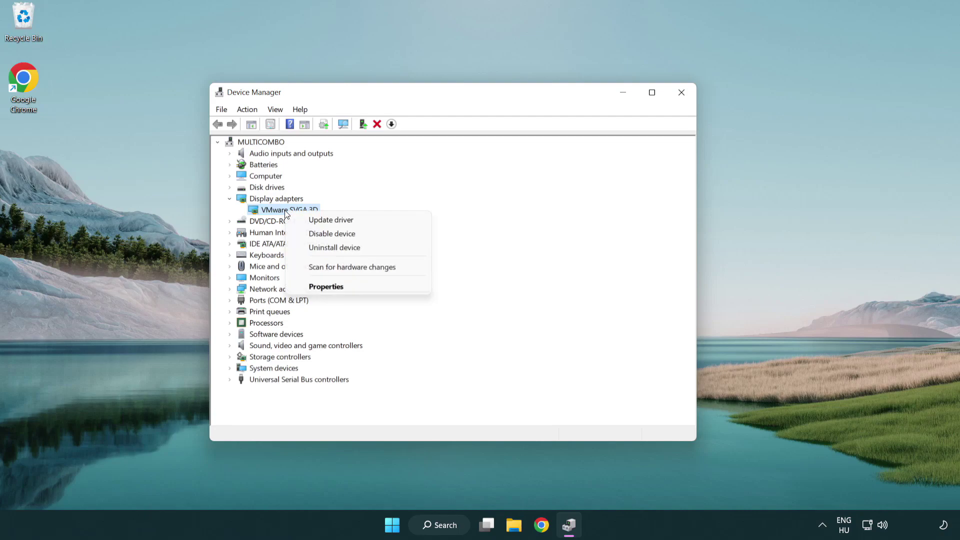
pyautogui.click(379, 221)
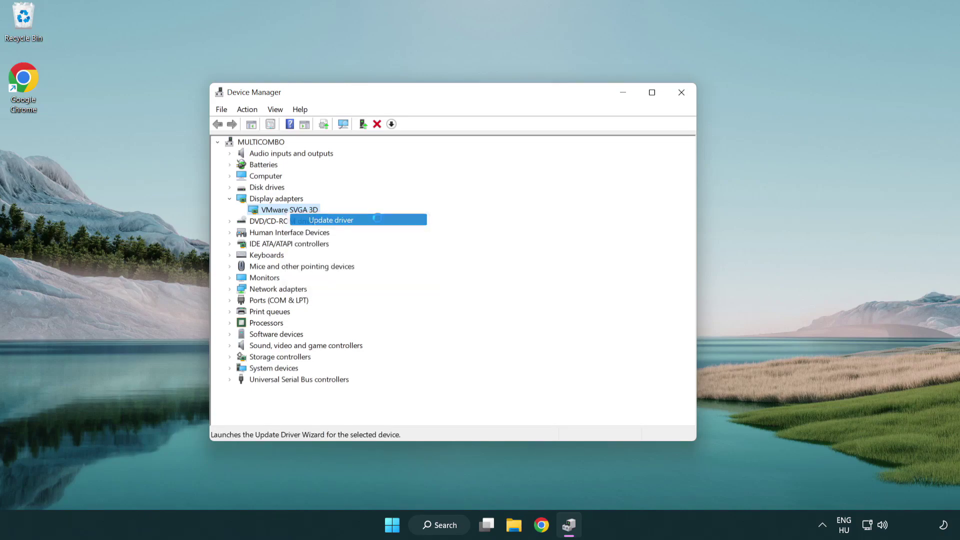
pyautogui.moveTo(397, 149); pyautogui.dragTo(417, 143)
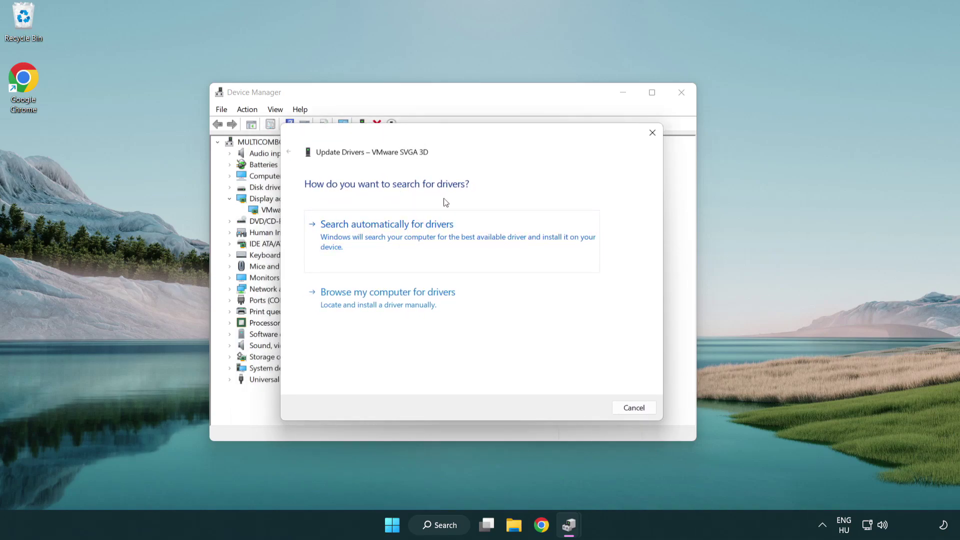
# Auto-search for a VMware SVGA 3D driver, accept that the best is installed, and close Device Manager
pyautogui.click(422, 235)
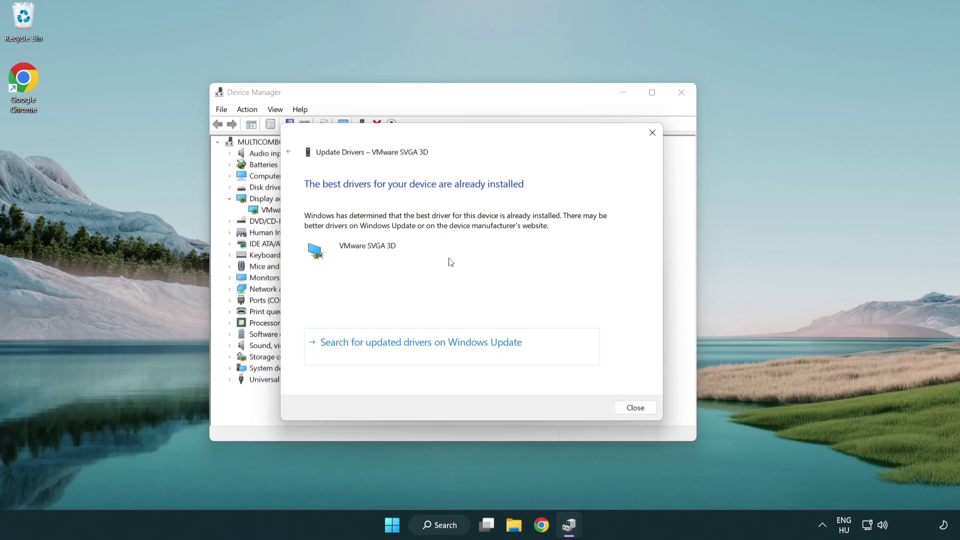
pyautogui.click(635, 407)
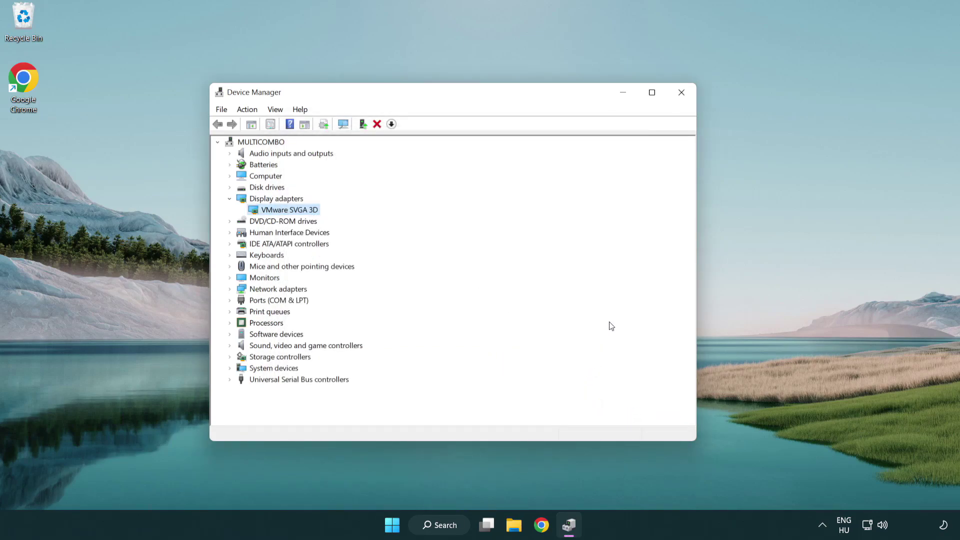
pyautogui.click(682, 93)
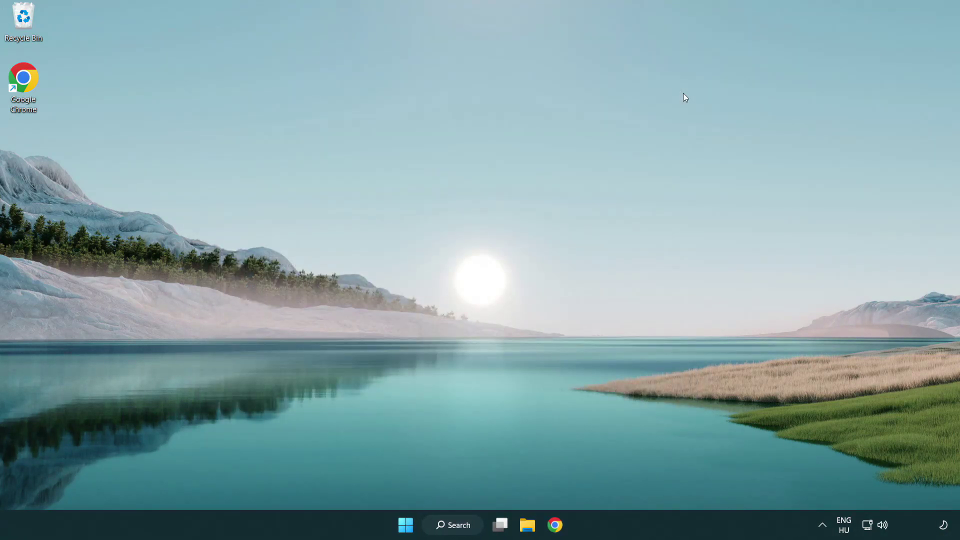
# Search Windows for 'update' and open the Windows Update settings page
pyautogui.click(454, 524)
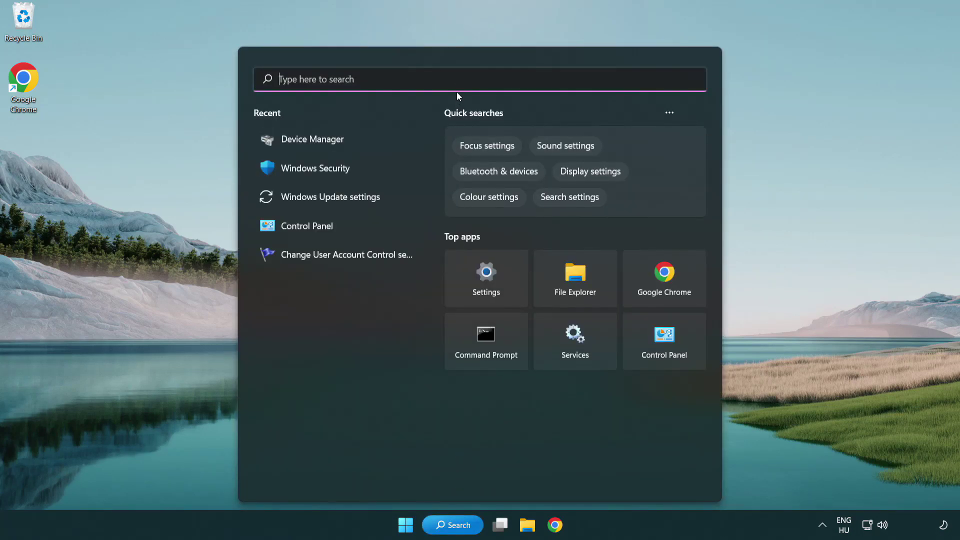
pyautogui.write('update')
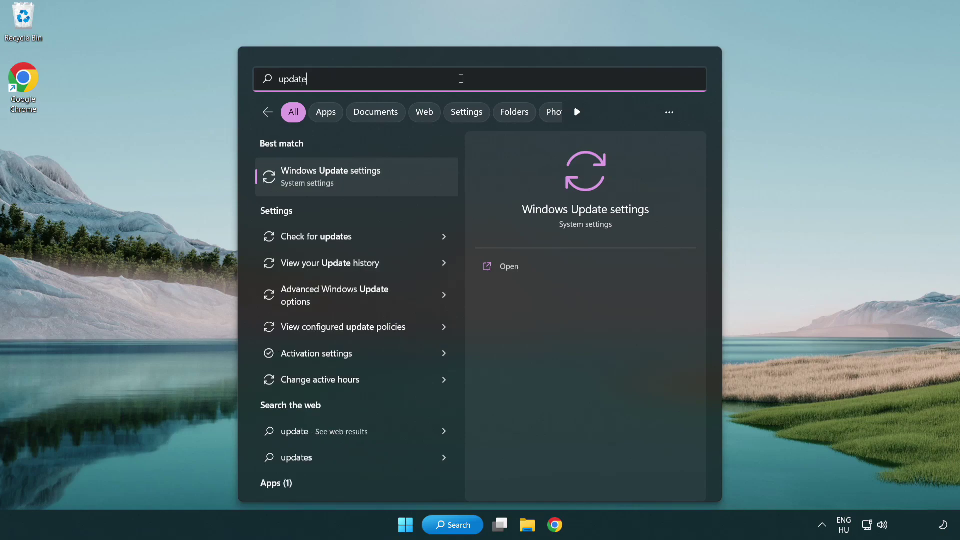
pyautogui.click(373, 181)
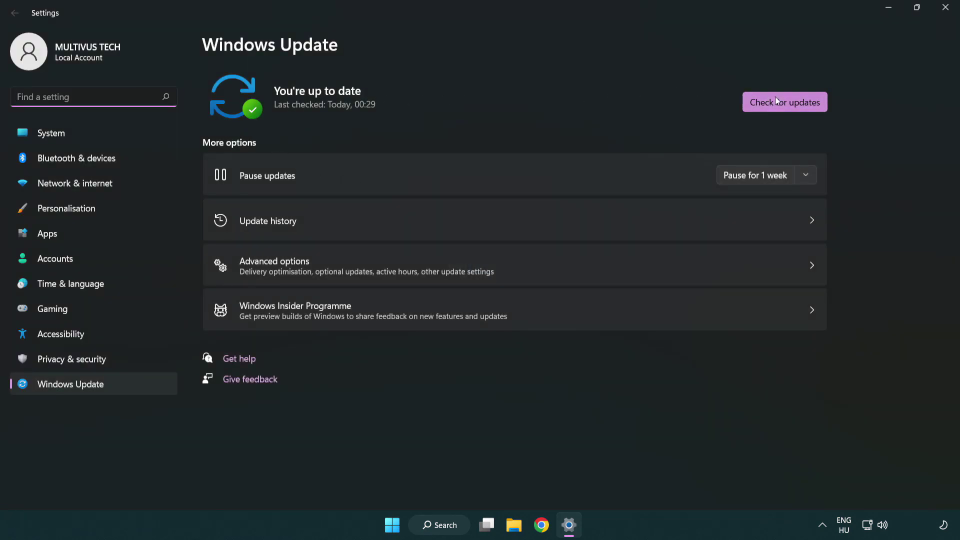
# Run a fresh update check, confirm 'You're up to date', and close Settings
pyautogui.click(801, 107)
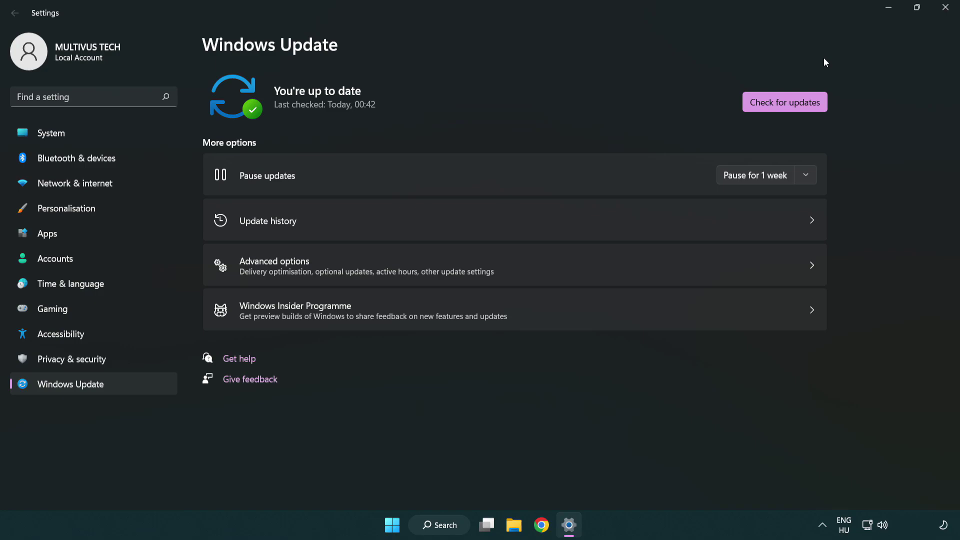
pyautogui.click(943, 11)
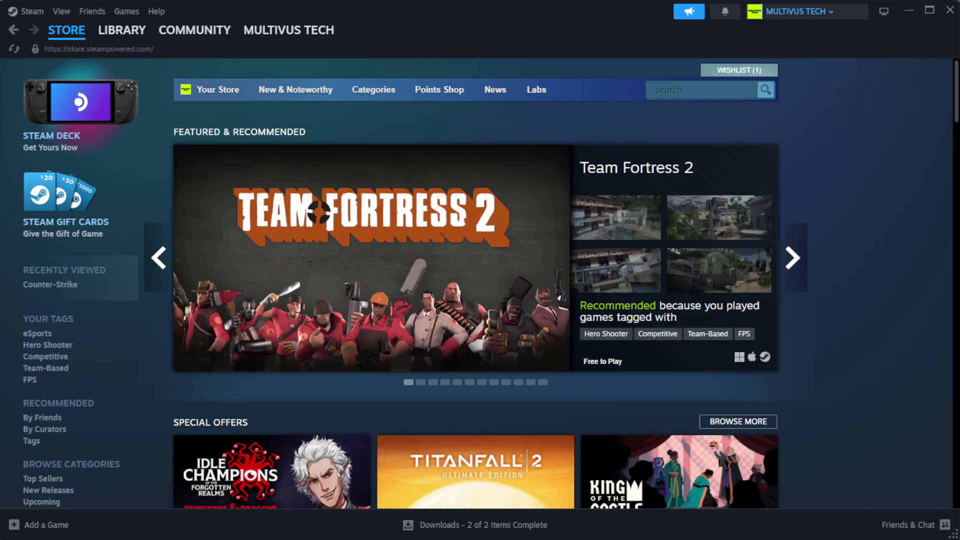
pyautogui.moveTo(122, 30)
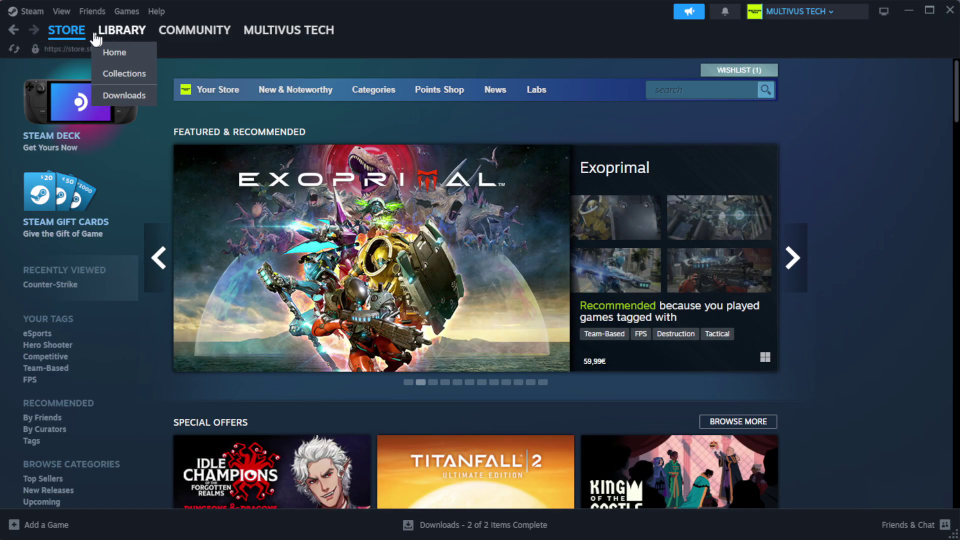
# Open Properties for YOUR NOT WORKING GAME from the Steam Library favorites
pyautogui.click(117, 53)
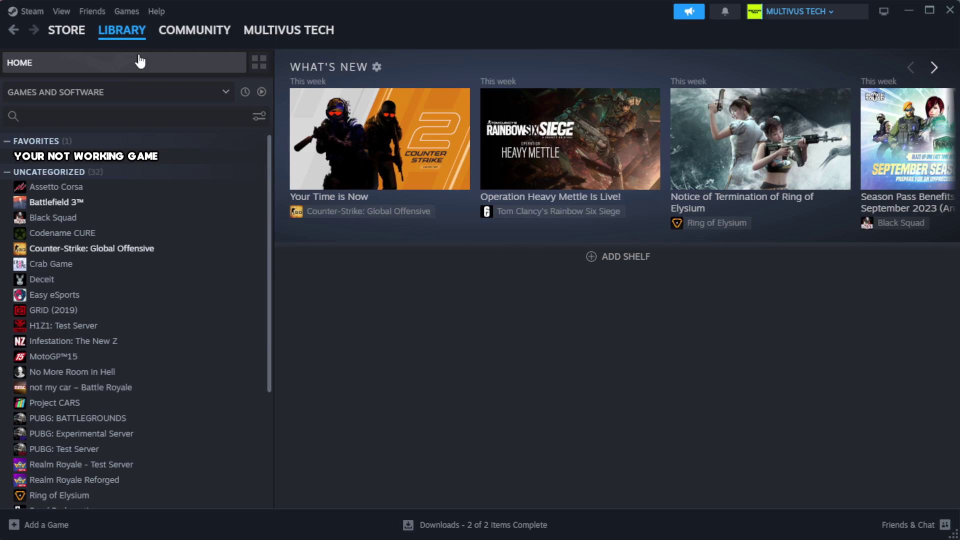
pyautogui.rightClick(238, 161)
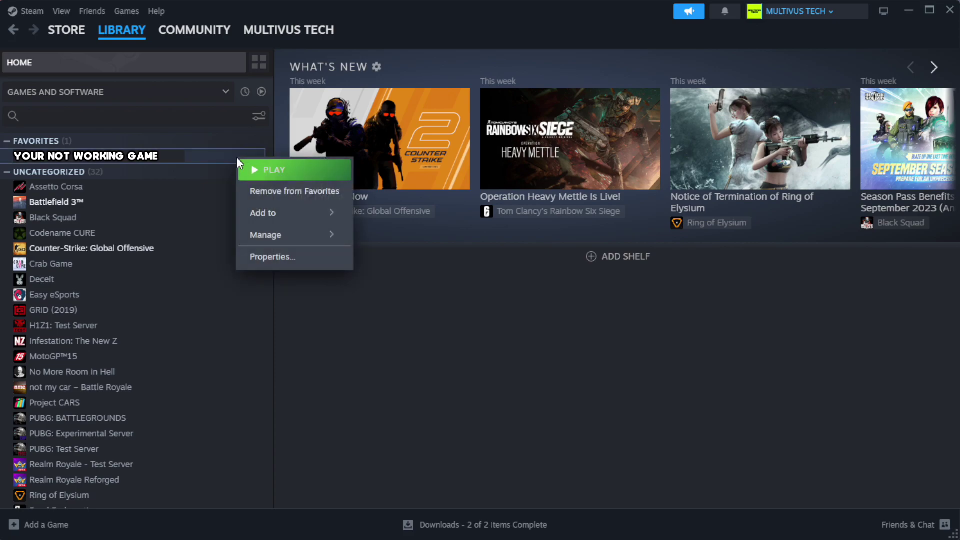
pyautogui.click(304, 258)
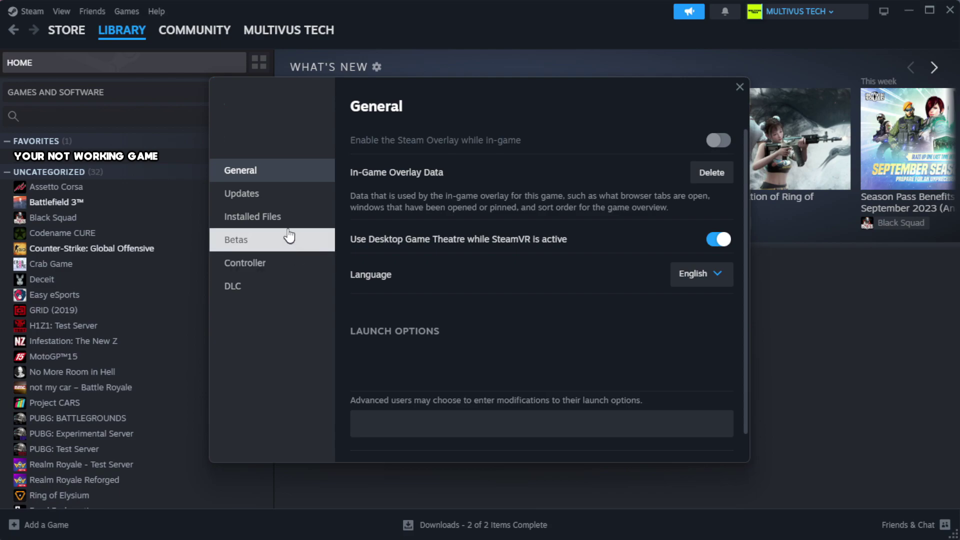
# Verify the integrity of the game's installed files, validating all 1039 files
pyautogui.click(316, 227)
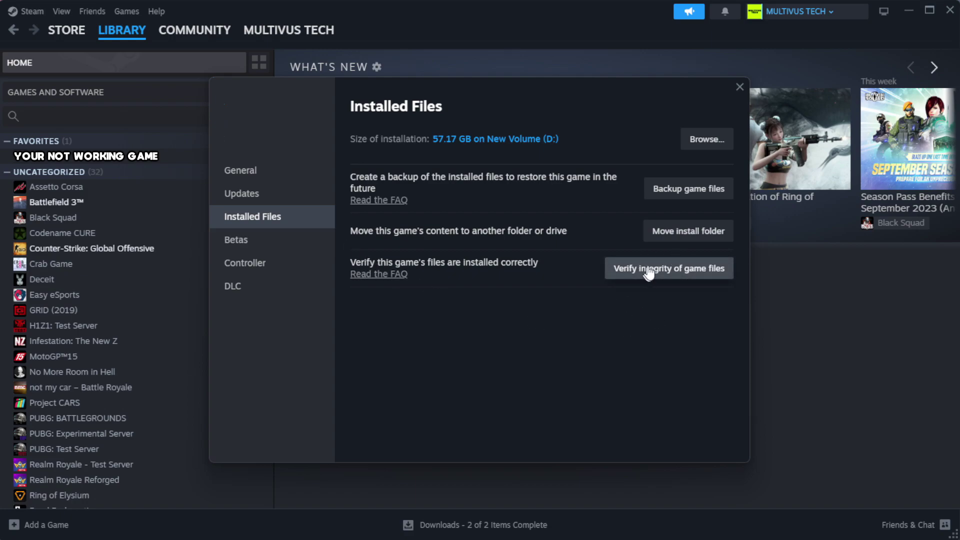
pyautogui.click(675, 278)
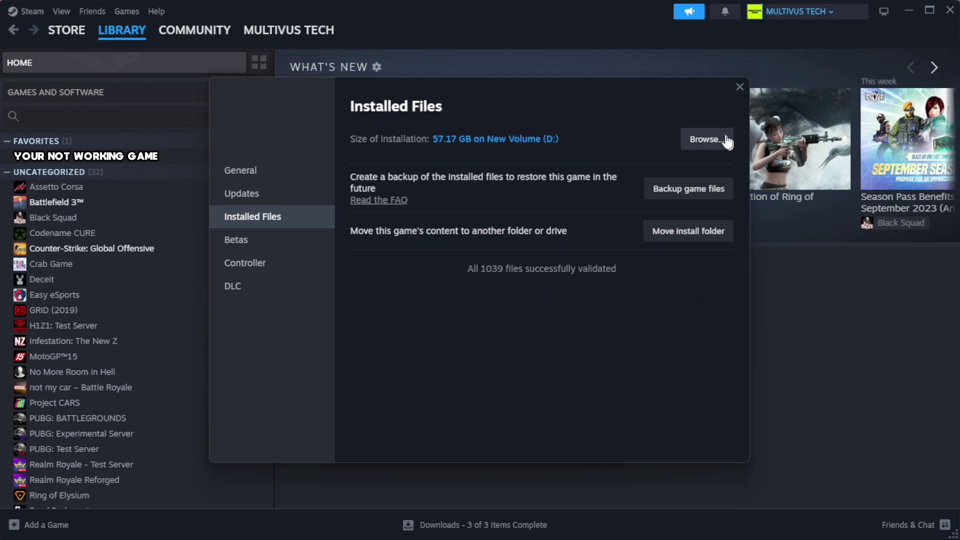
# Browse to the game's install folder and open the YOUR NOT WORKING GAME shortcut's Properties
pyautogui.click(705, 143)
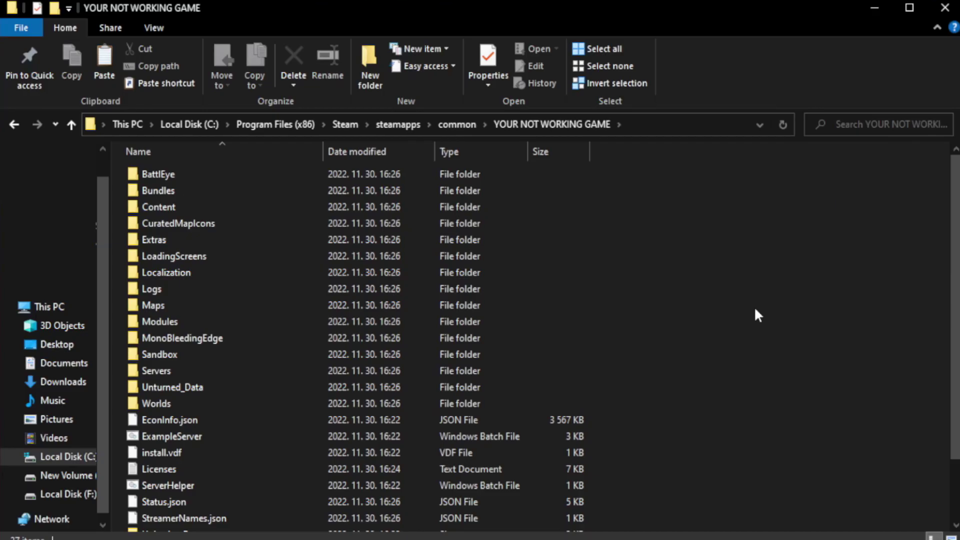
pyautogui.moveTo(955, 277); pyautogui.dragTo(956, 361)
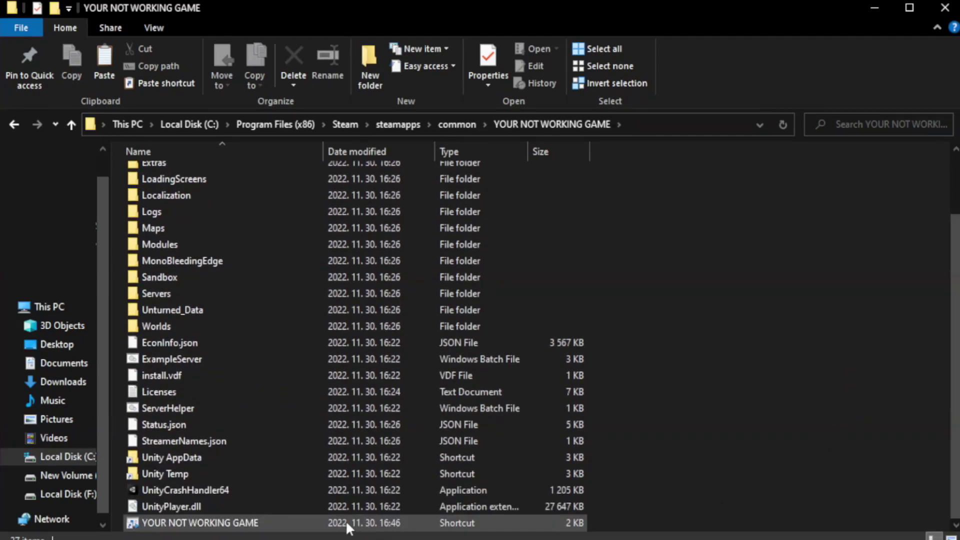
pyautogui.click(346, 523)
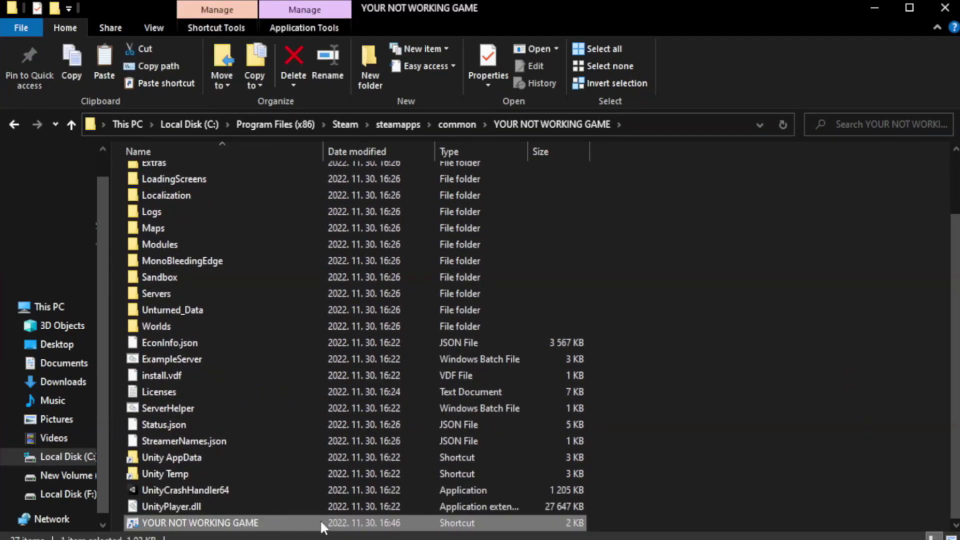
pyautogui.rightClick(320, 523)
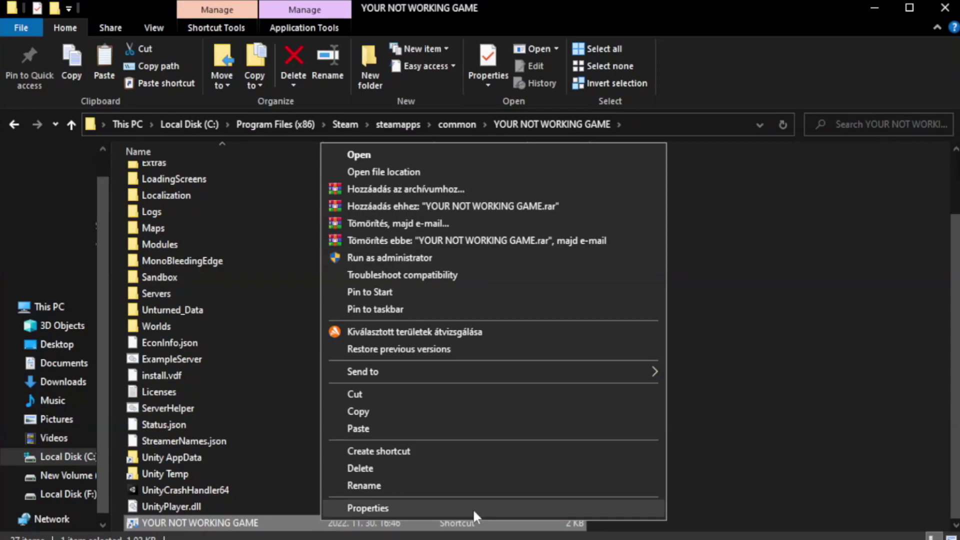
pyautogui.click(489, 507)
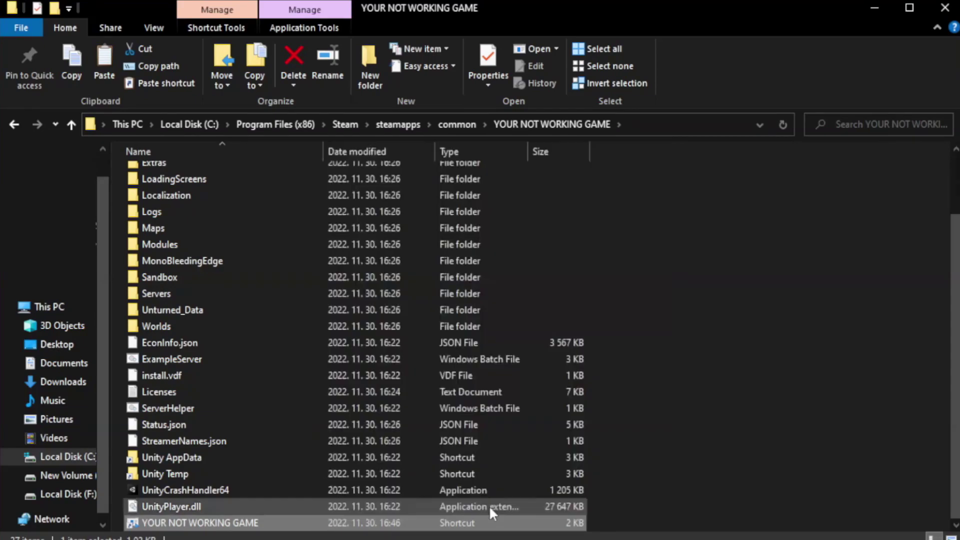
pyautogui.moveTo(479, 264); pyautogui.dragTo(482, 99)
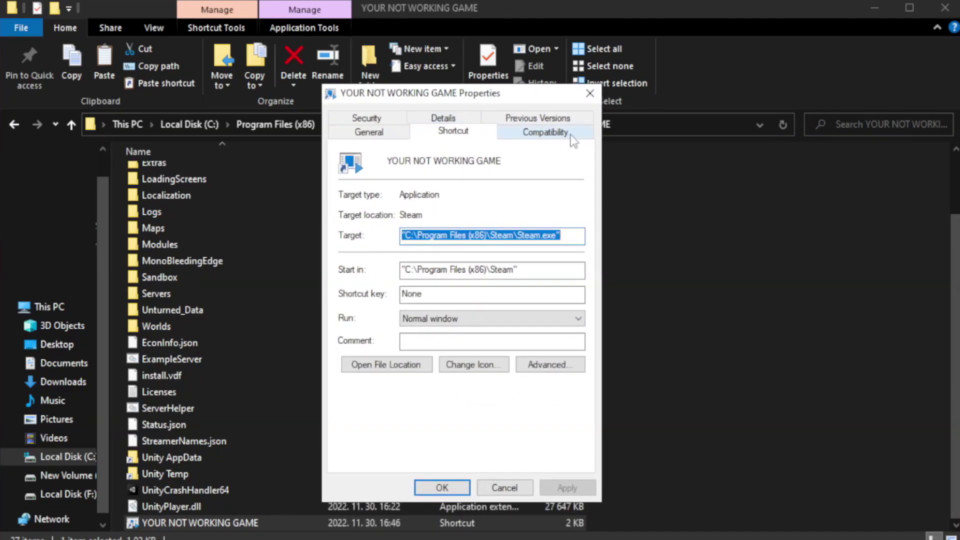
# Give the shortcut Windows 8 compatibility, administrator rights and no fullscreen optimizations, then save
pyautogui.click(540, 134)
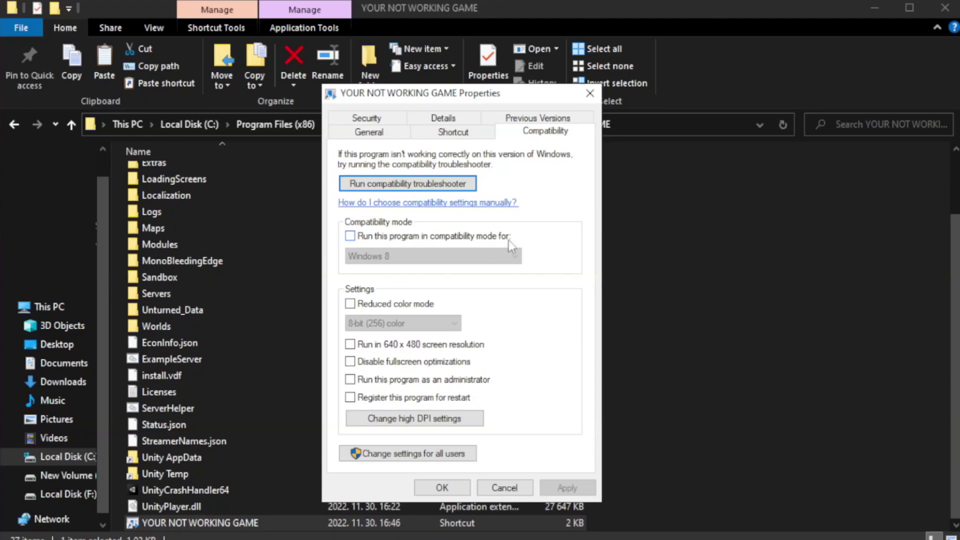
pyautogui.click(379, 236)
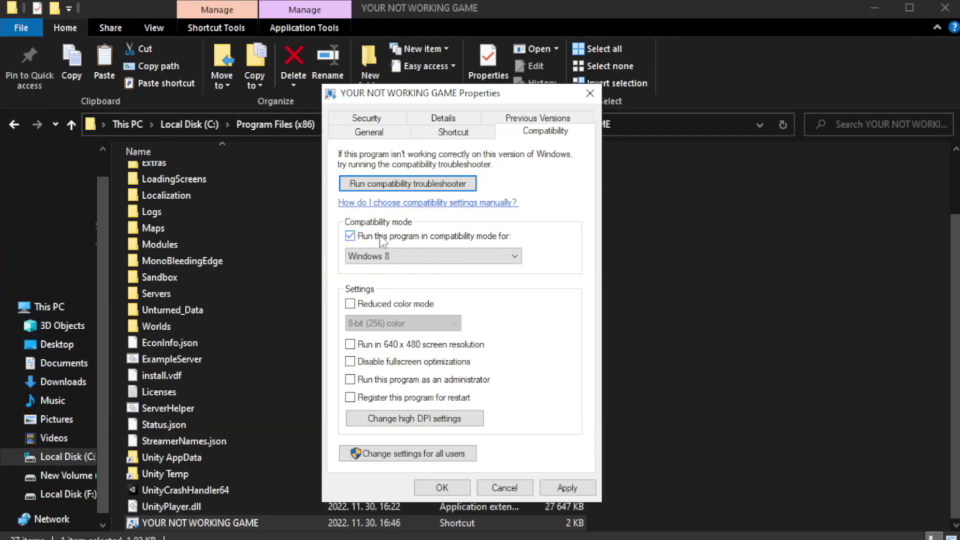
pyautogui.click(433, 257)
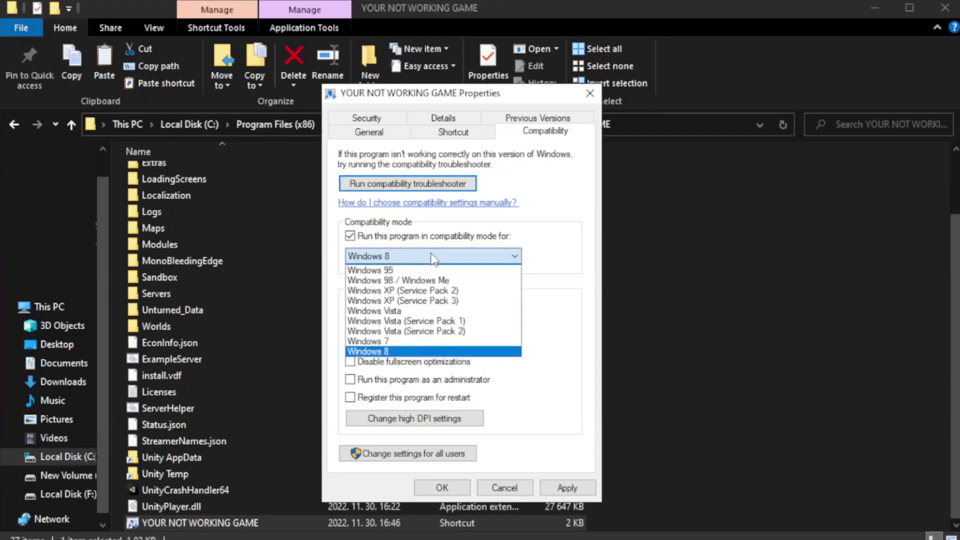
pyautogui.click(407, 352)
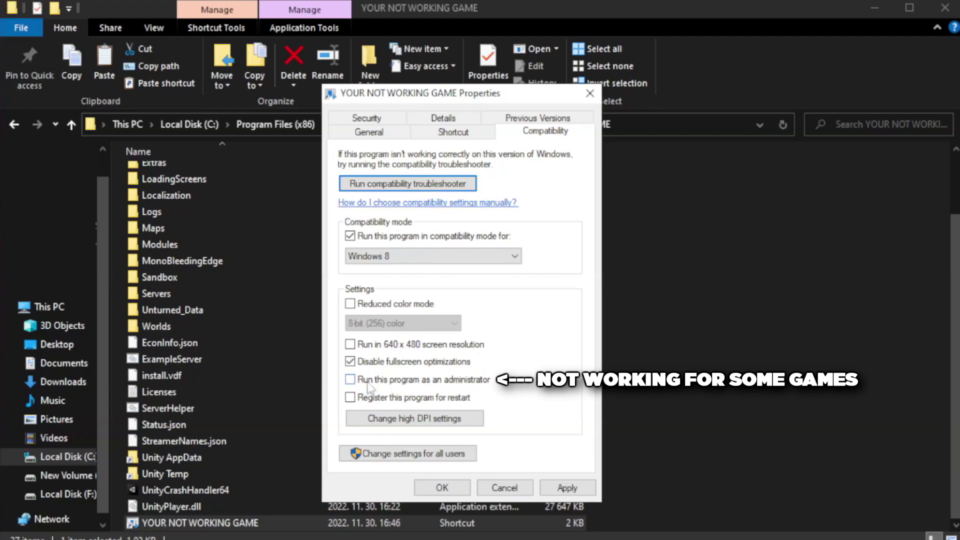
pyautogui.click(377, 385)
pyautogui.click(567, 489)
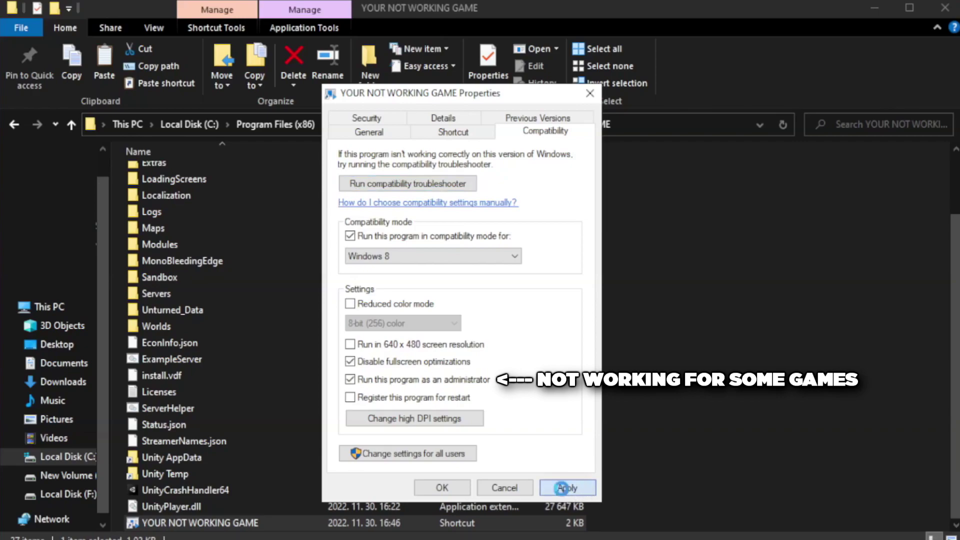
pyautogui.click(441, 488)
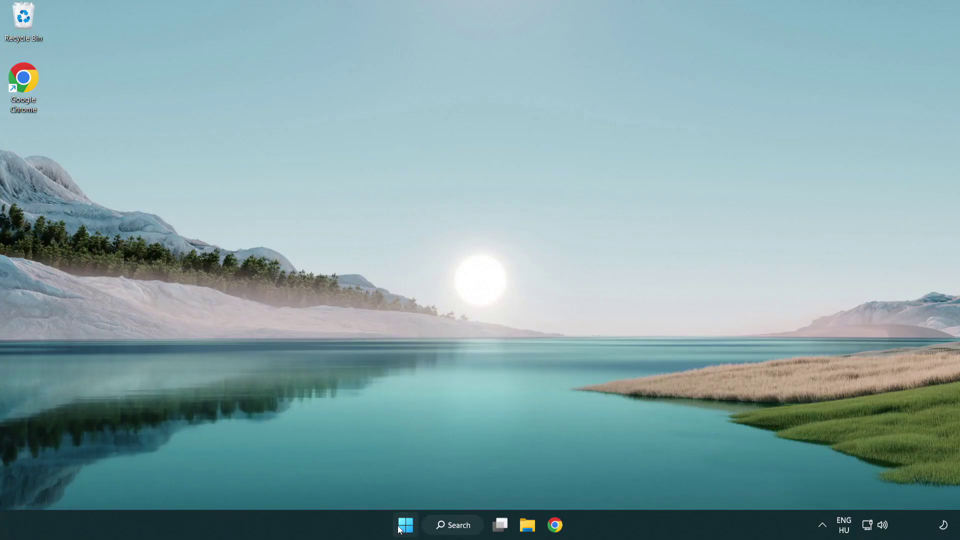
# Open Task Manager from the Start button's Win+X menu
pyautogui.rightClick(406, 525)
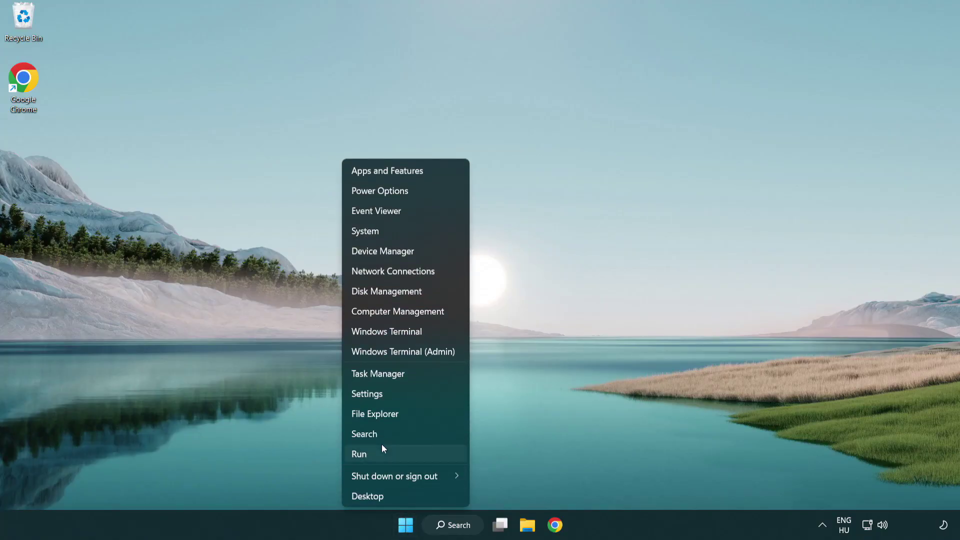
pyautogui.click(424, 374)
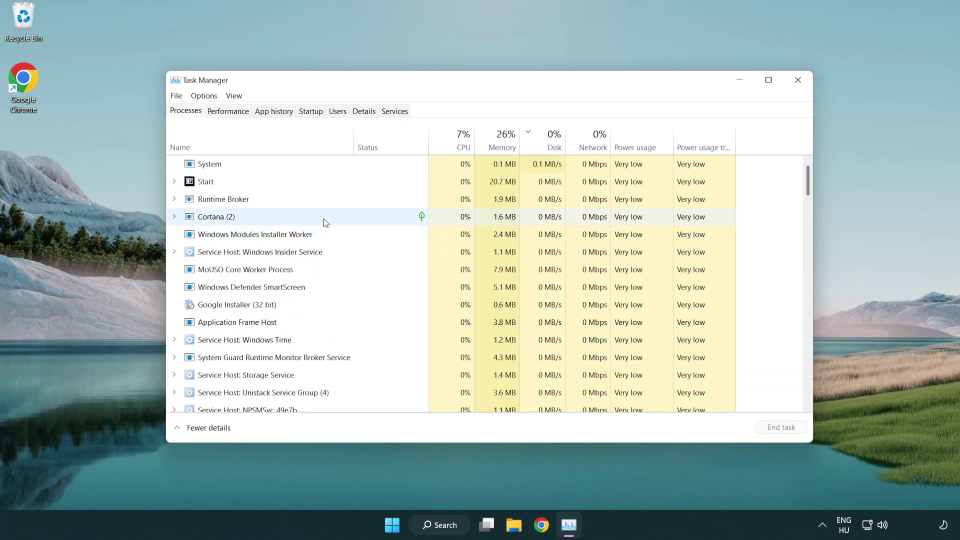
# Disable Terminal, Phone Link, Cortana and Windows Security notifications as startup apps, then close Task Manager
pyautogui.click(313, 112)
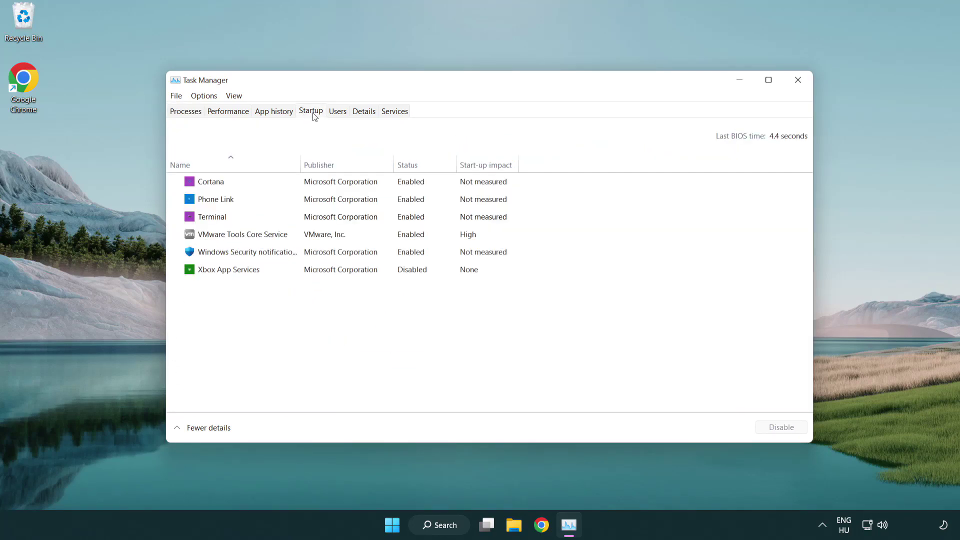
pyautogui.click(313, 217)
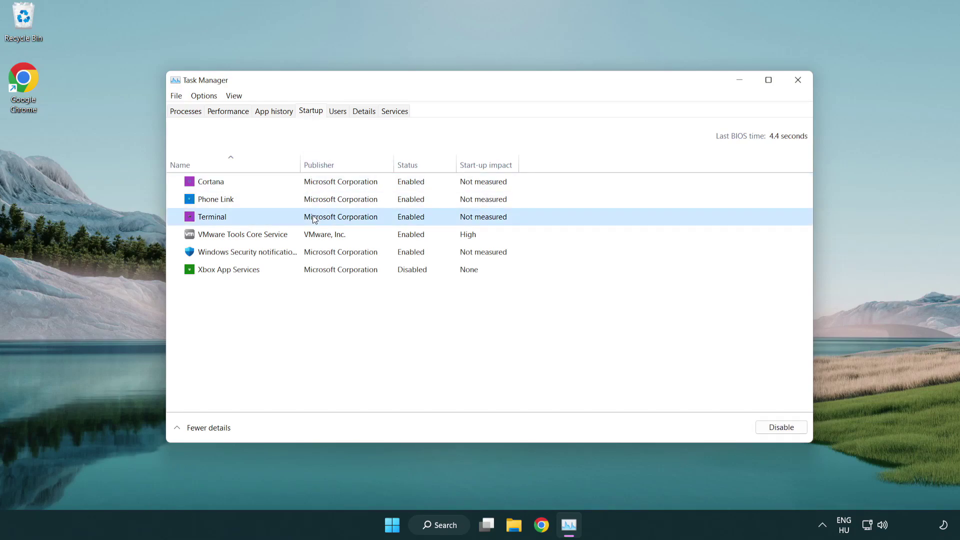
pyautogui.click(780, 426)
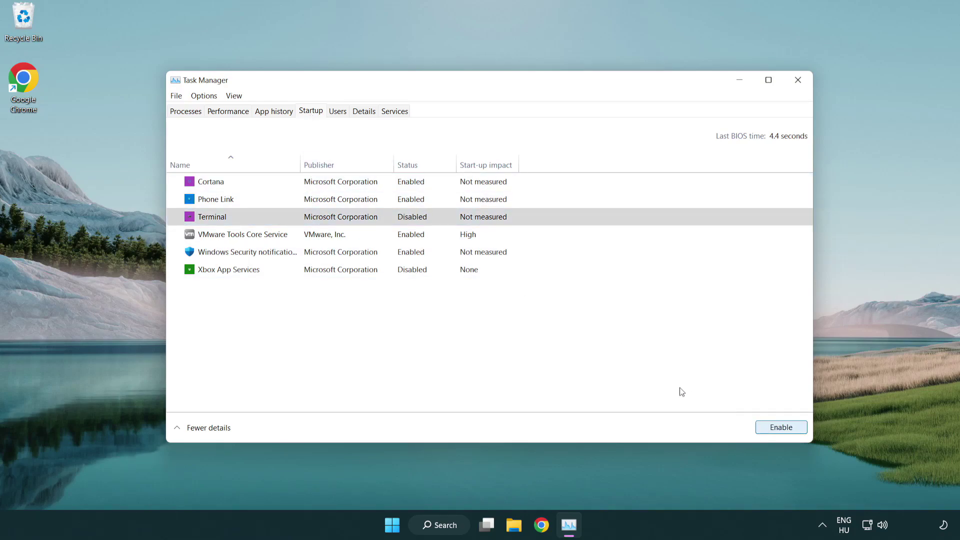
pyautogui.click(402, 200)
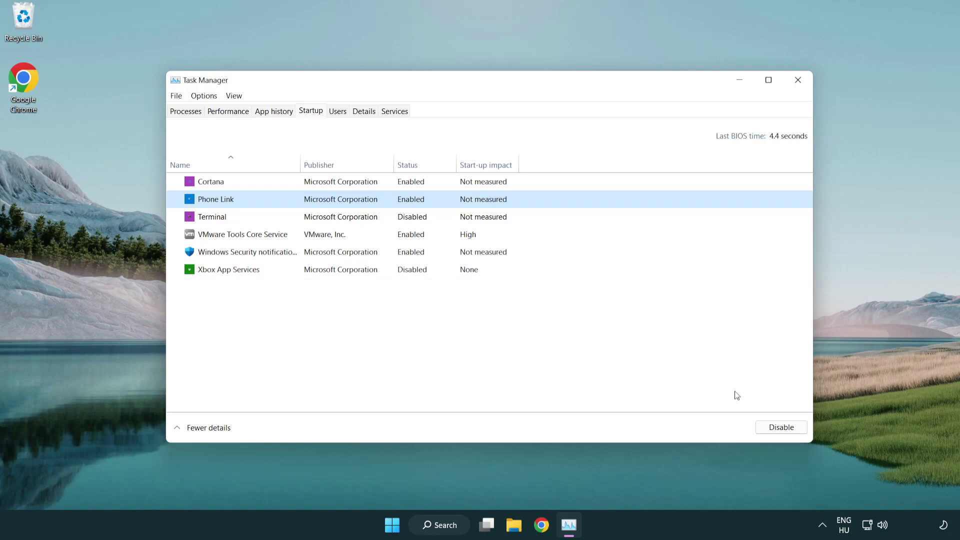
pyautogui.click(781, 427)
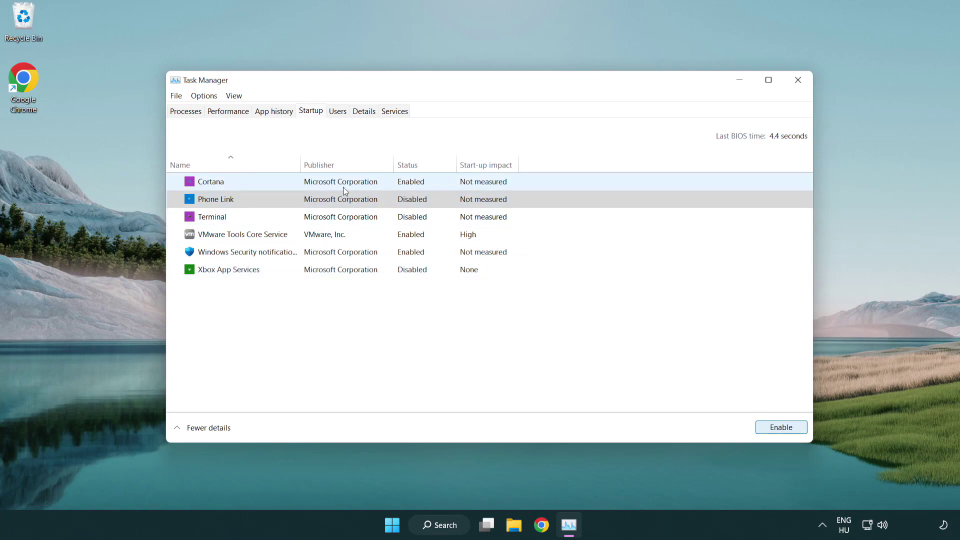
pyautogui.click(342, 187)
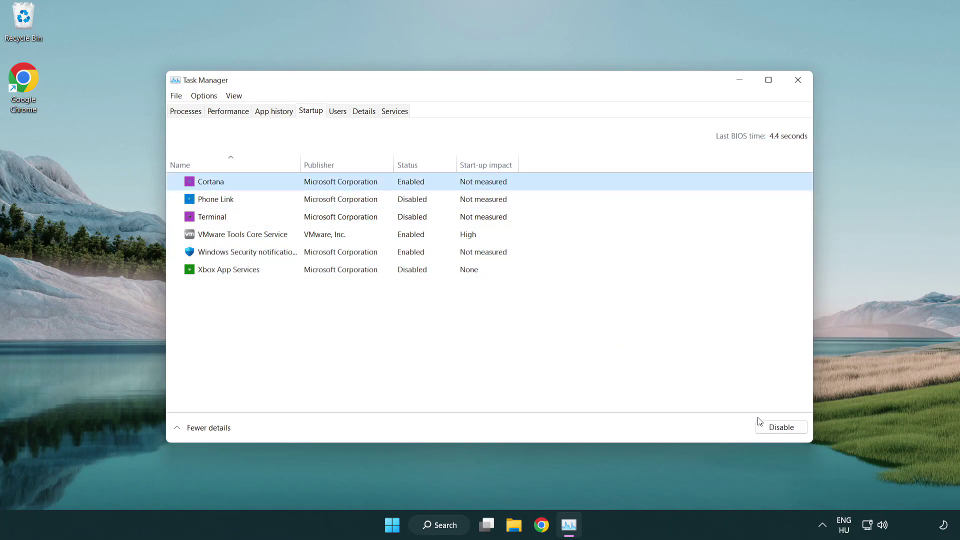
pyautogui.click(781, 426)
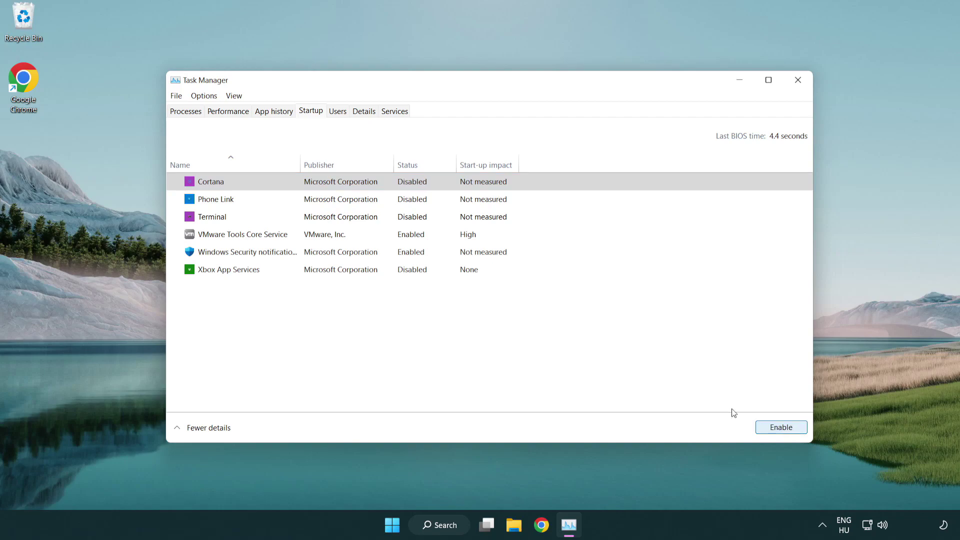
pyautogui.click(454, 259)
pyautogui.click(781, 427)
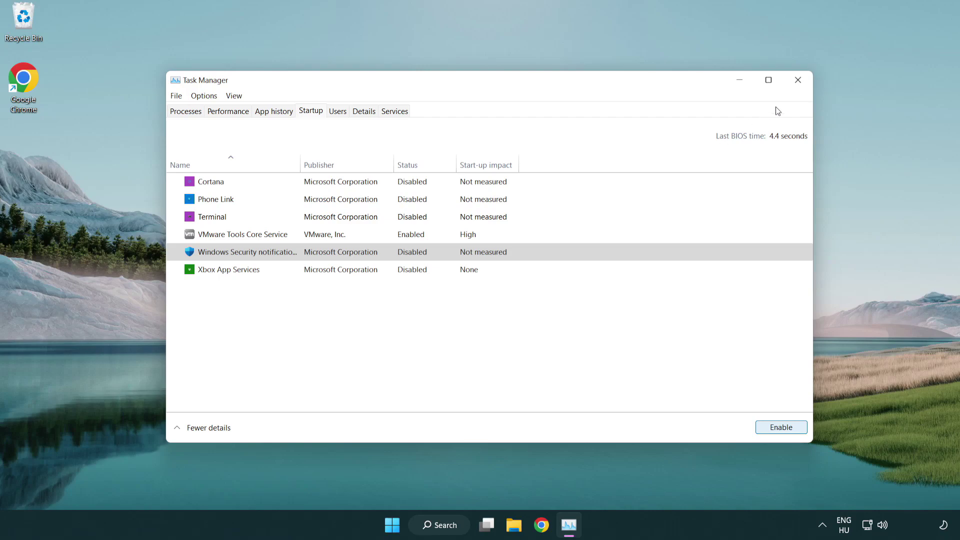
pyautogui.click(798, 81)
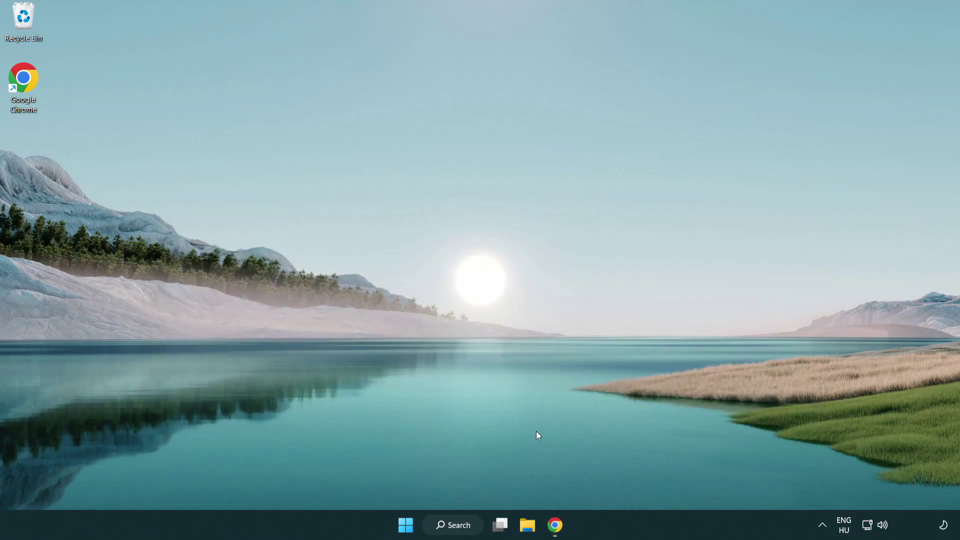
# Return to Chrome's DirectX page and download dxwebsetup.exe, the End-User Runtime Web Installer
pyautogui.click(555, 524)
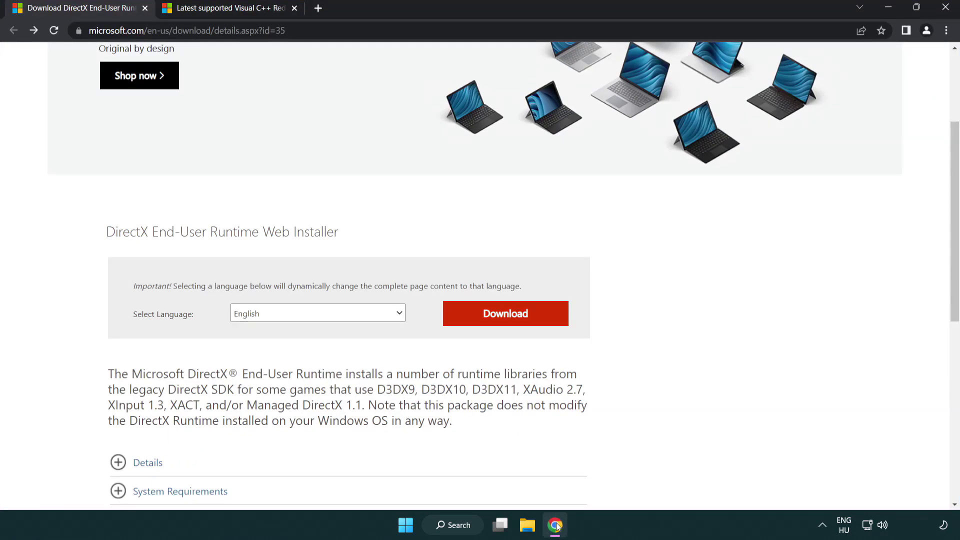
pyautogui.scroll(3, 411, 375)
pyautogui.click(328, 32)
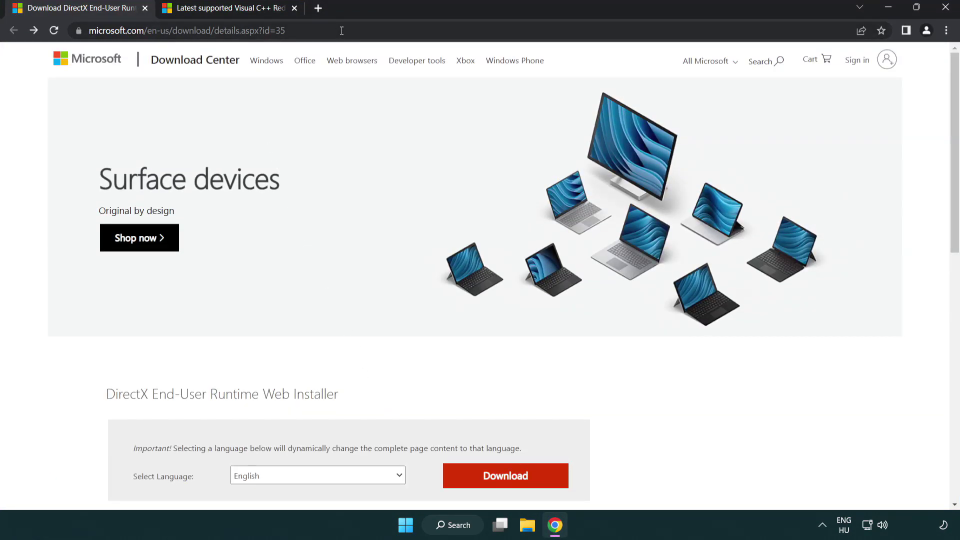
pyautogui.click(943, 218)
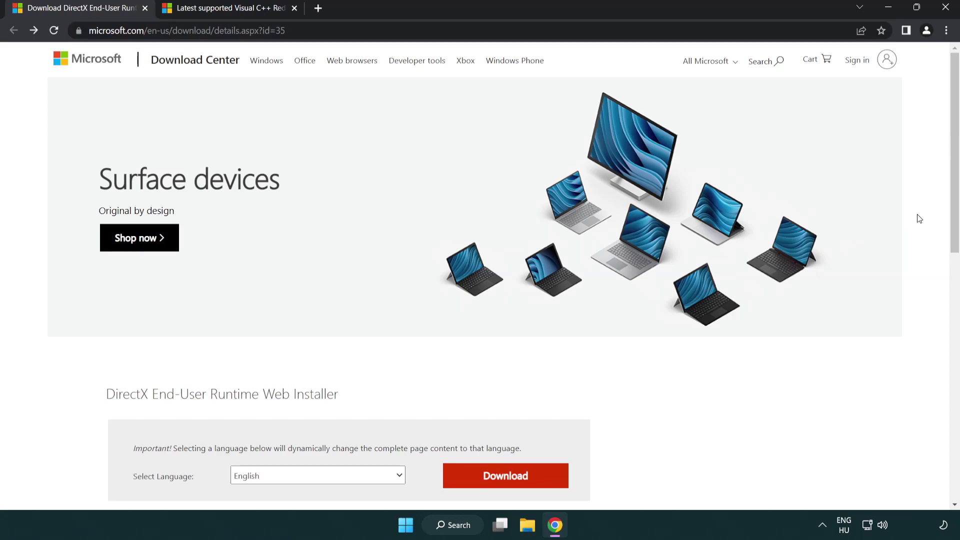
pyautogui.scroll(-2, 943, 218)
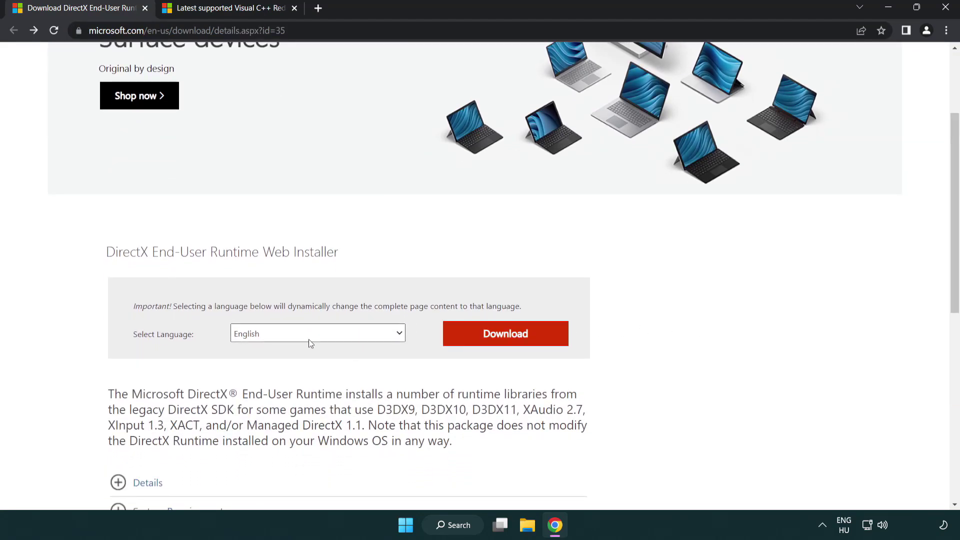
pyautogui.click(510, 341)
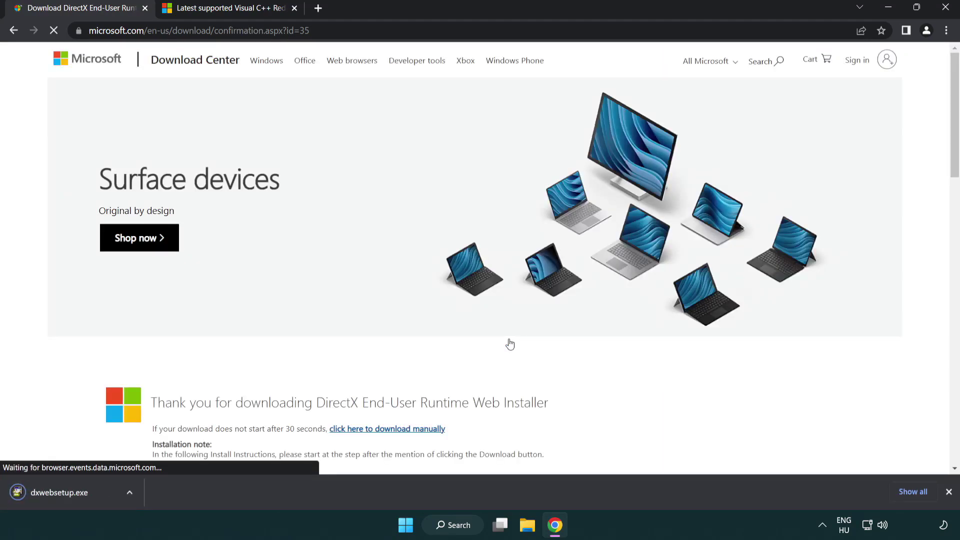
# Run dxwebsetup.exe, accept the license, skip the Bing Bar offer, and finish setup
pyautogui.click(62, 495)
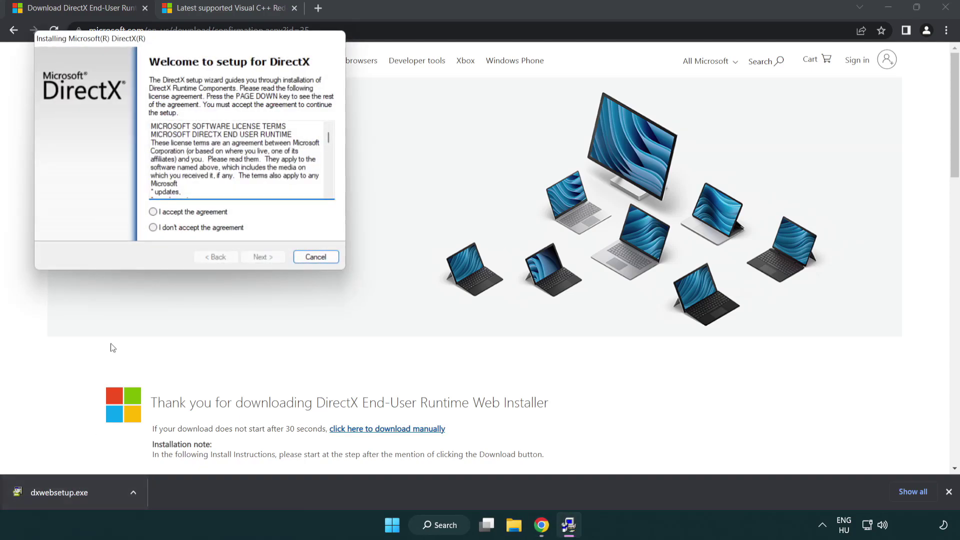
pyautogui.moveTo(147, 42); pyautogui.dragTo(423, 150)
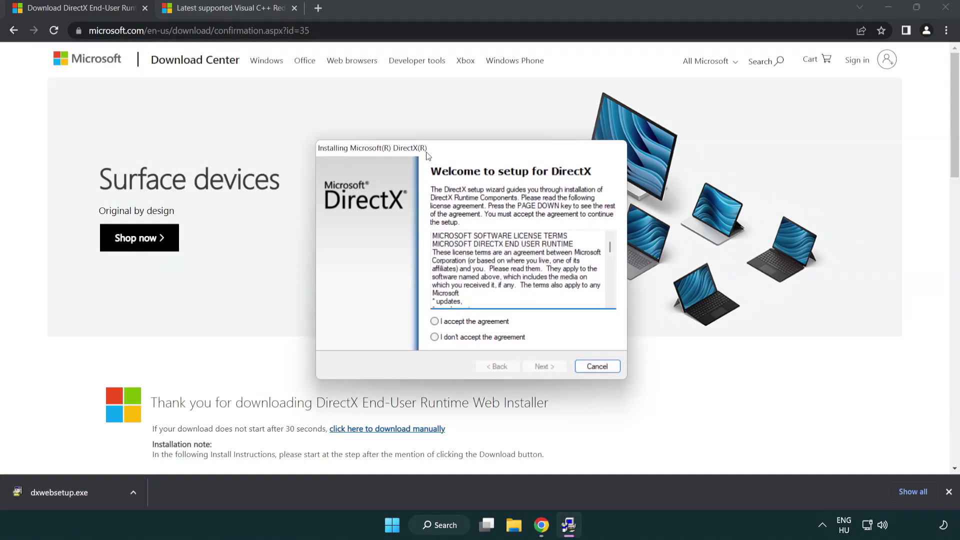
pyautogui.moveTo(606, 244); pyautogui.dragTo(605, 293)
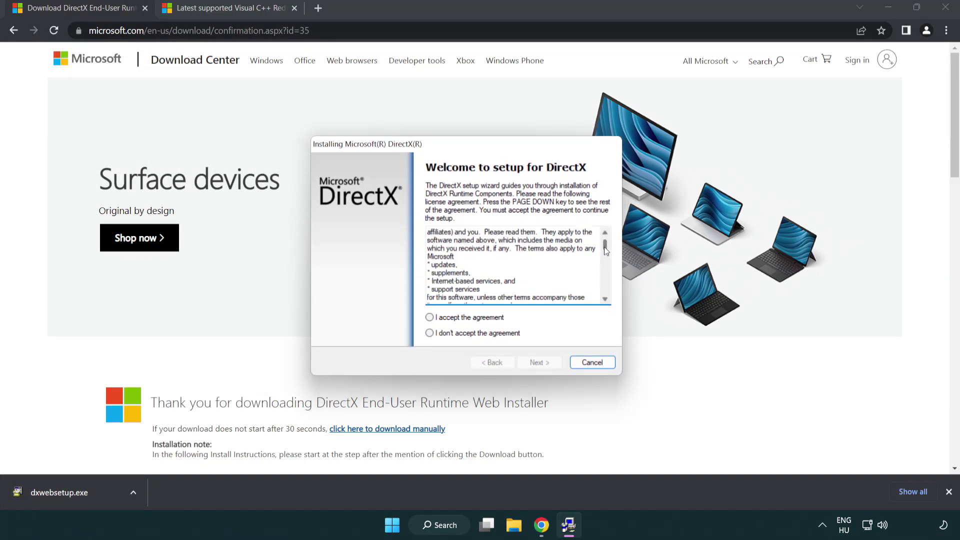
pyautogui.click(430, 317)
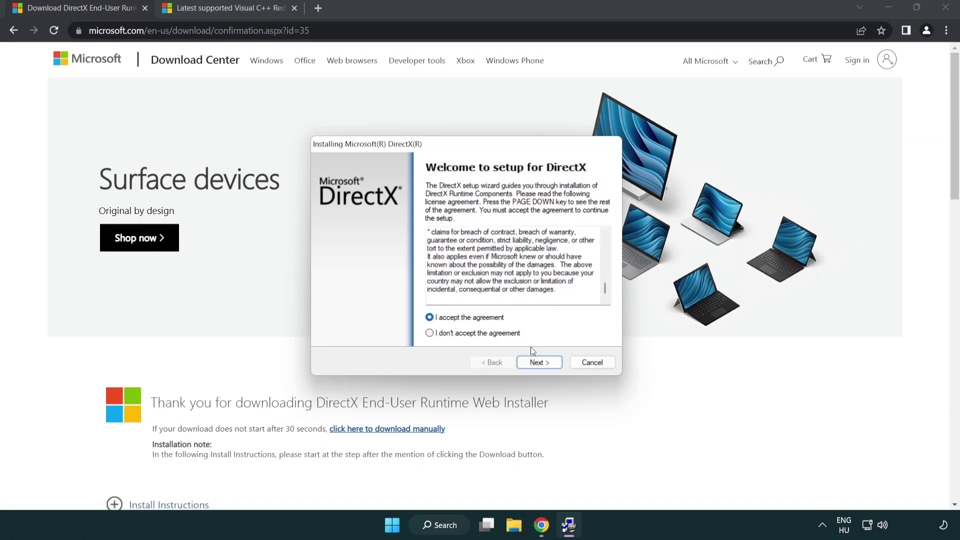
pyautogui.click(540, 364)
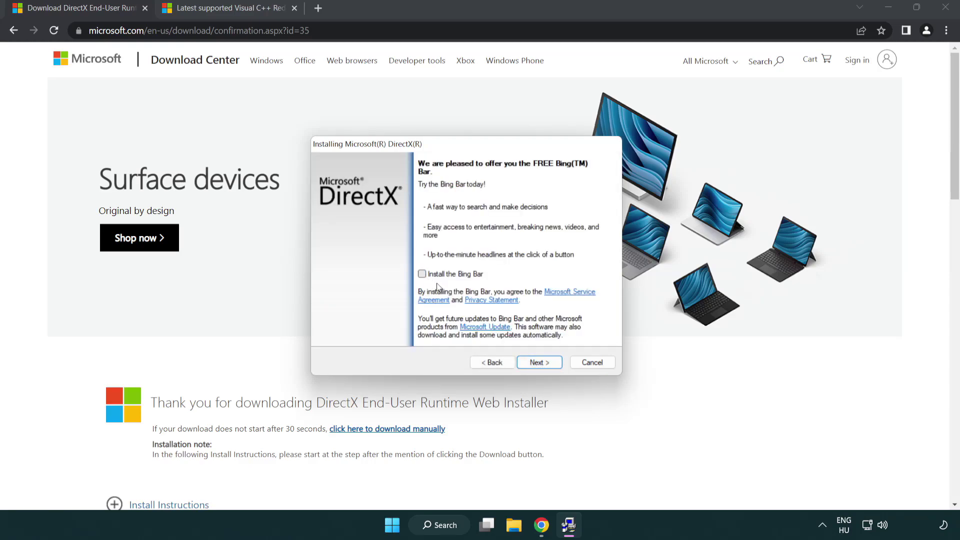
pyautogui.click(542, 361)
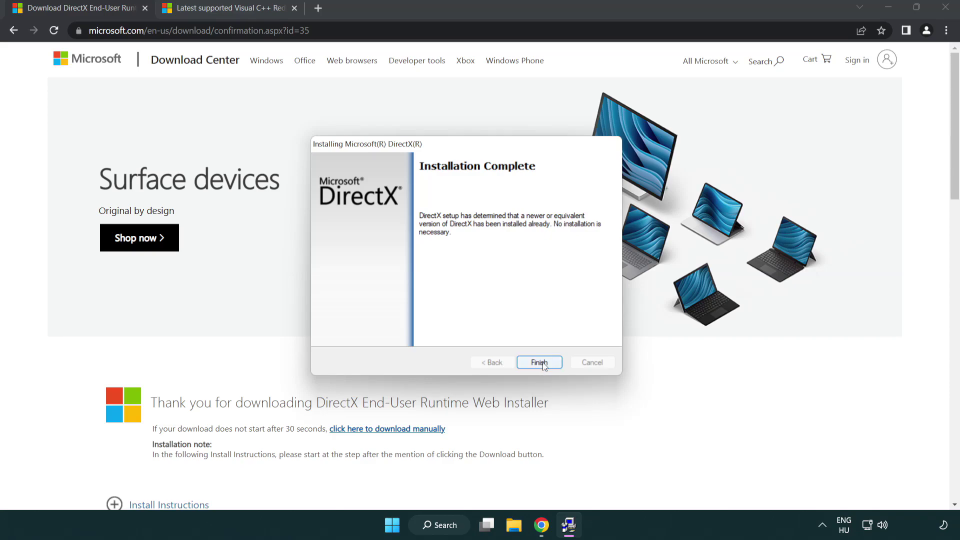
pyautogui.click(539, 363)
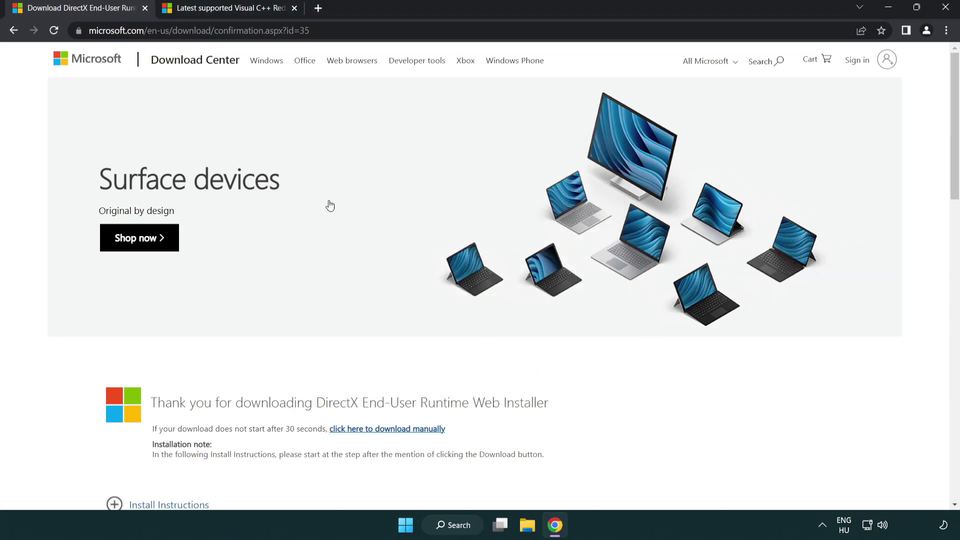
# Close the DirectX tab and download the ARM64, x86 and x64 Visual C++ 2015–2022 Redistributables
pyautogui.click(146, 9)
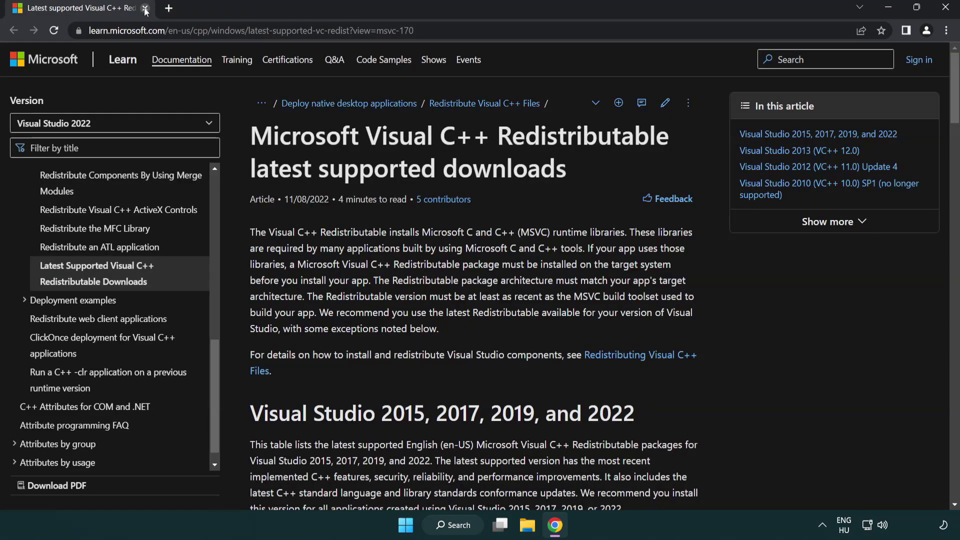
pyautogui.click(477, 31)
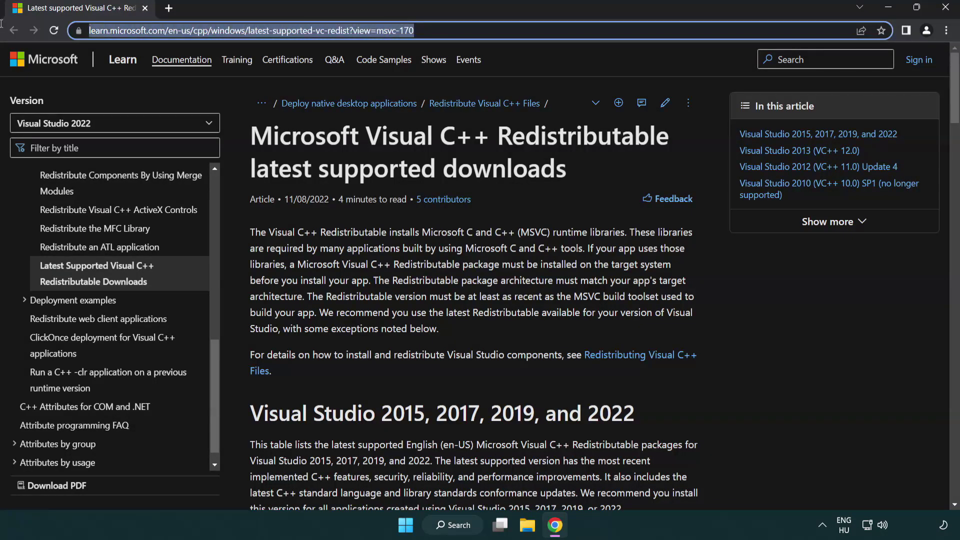
pyautogui.click(495, 166)
pyautogui.scroll(-3, 494, 167)
pyautogui.scroll(-2, 495, 166)
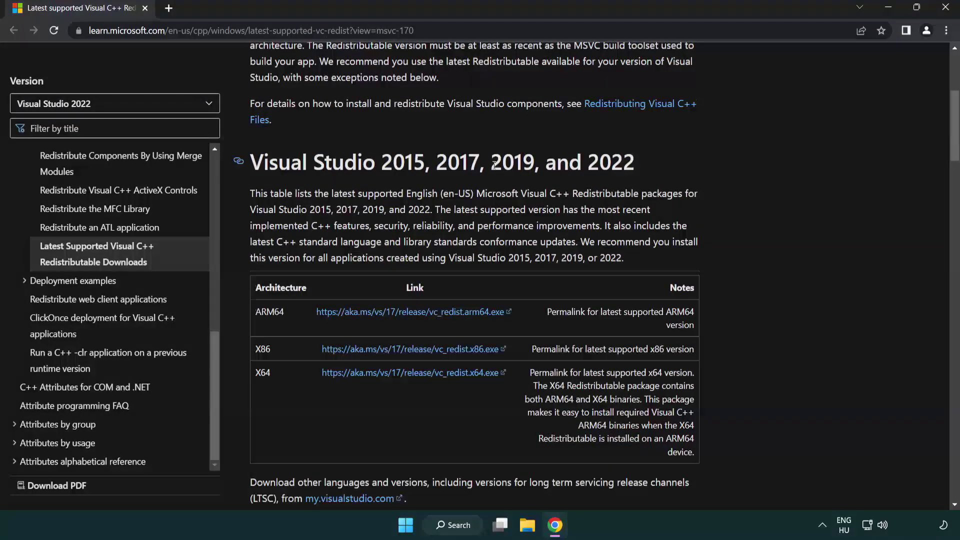
pyautogui.scroll(-2, 450, 225)
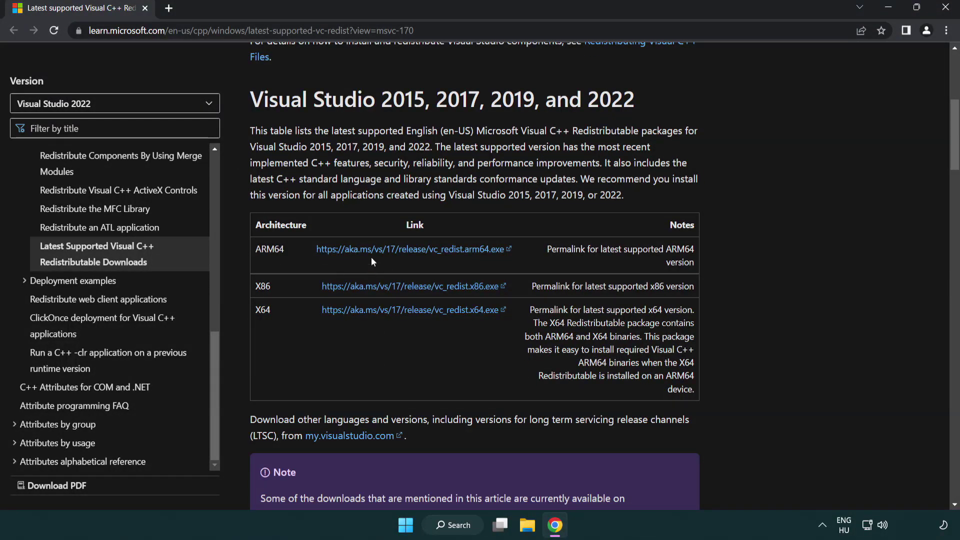
pyautogui.click(396, 286)
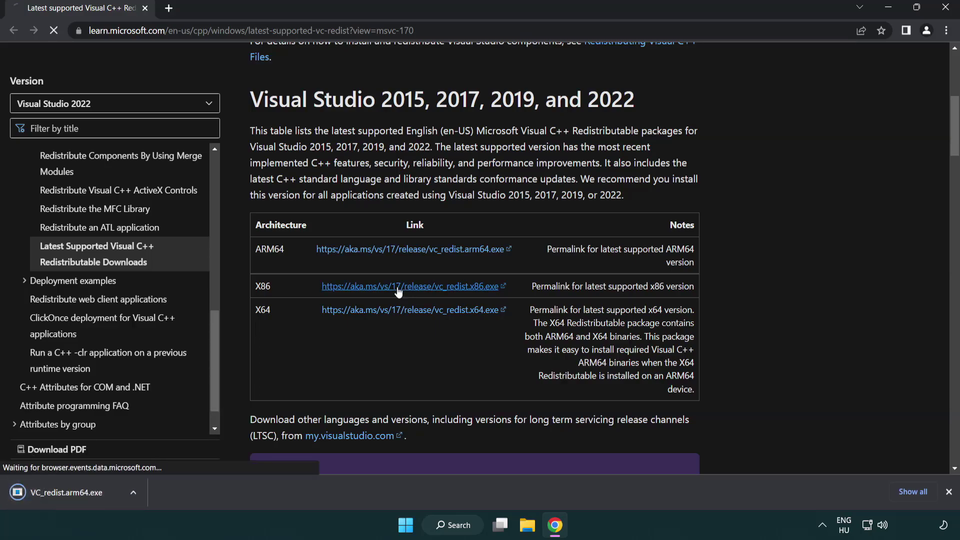
pyautogui.click(400, 310)
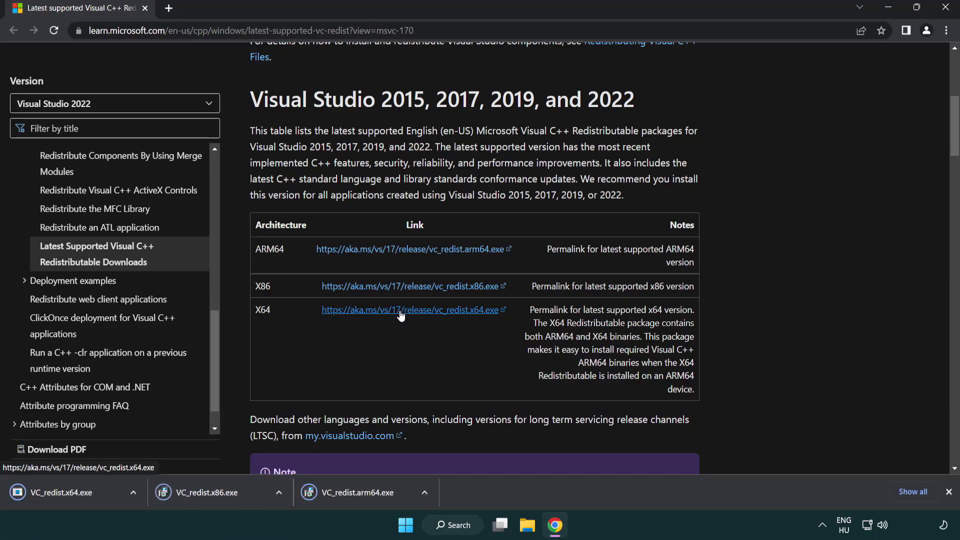
# Run VC_redist.arm64.exe with the license accepted, then dismiss its unsupported-processor Setup Failed message
pyautogui.click(367, 499)
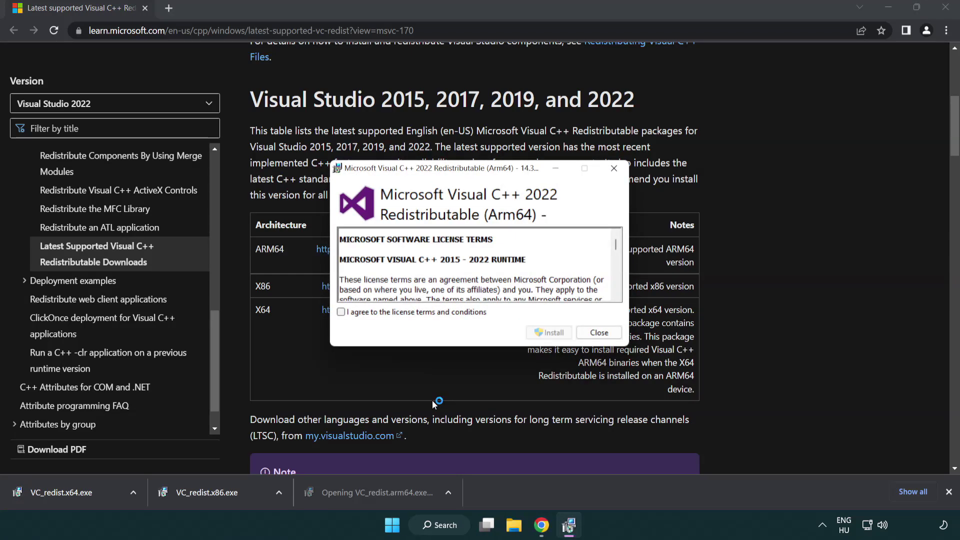
pyautogui.moveTo(616, 245); pyautogui.dragTo(616, 289)
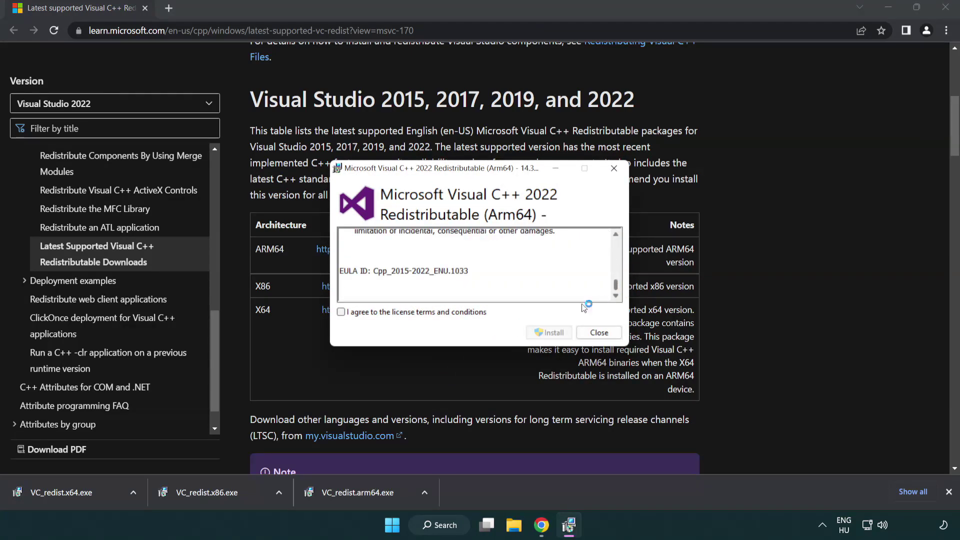
pyautogui.click(342, 312)
pyautogui.click(548, 332)
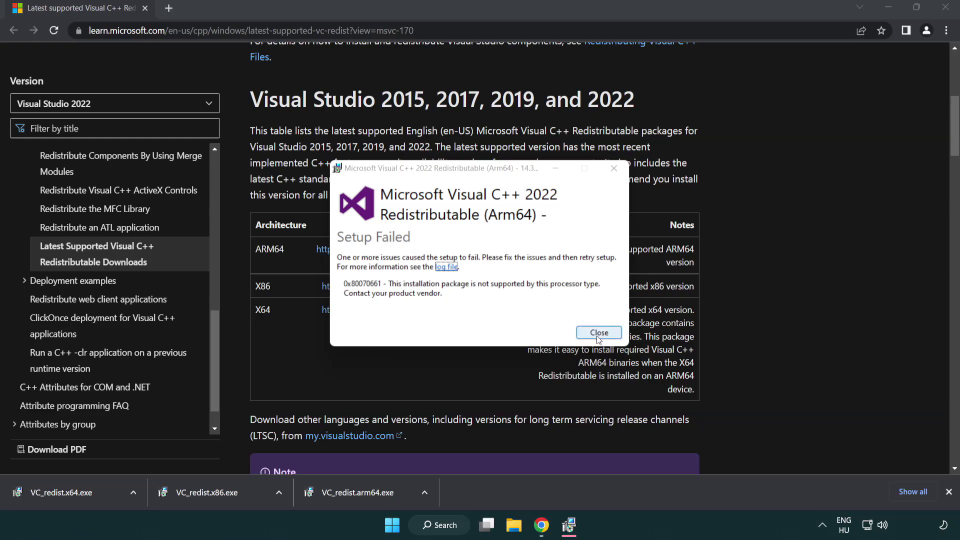
pyautogui.click(598, 332)
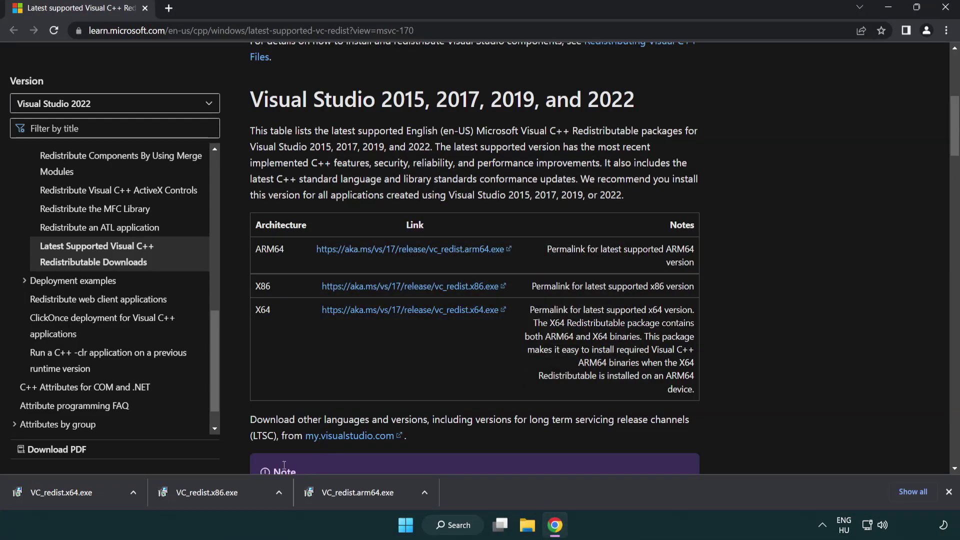
# Install VC_redist.x86.exe and VC_redist.x64.exe, closing each installer after it succeeds
pyautogui.click(214, 498)
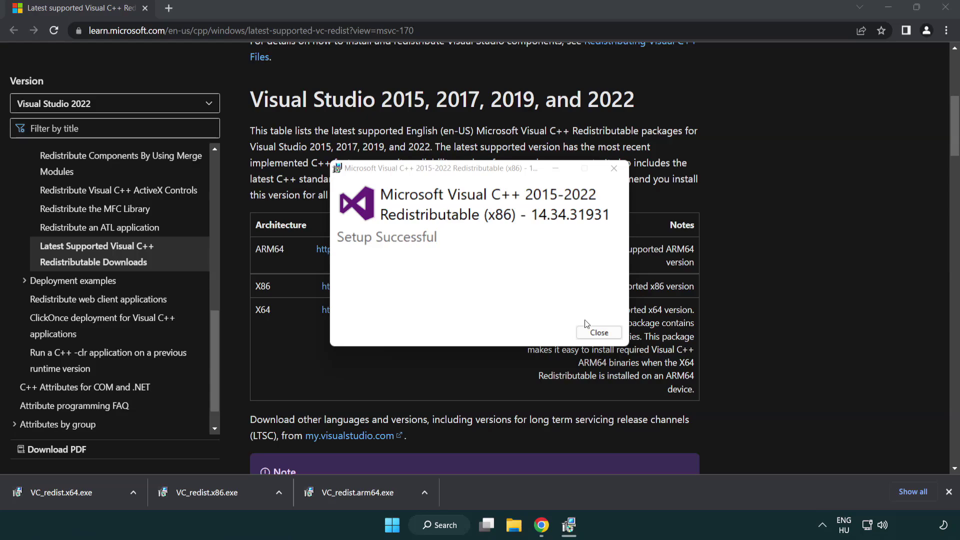
pyautogui.click(598, 332)
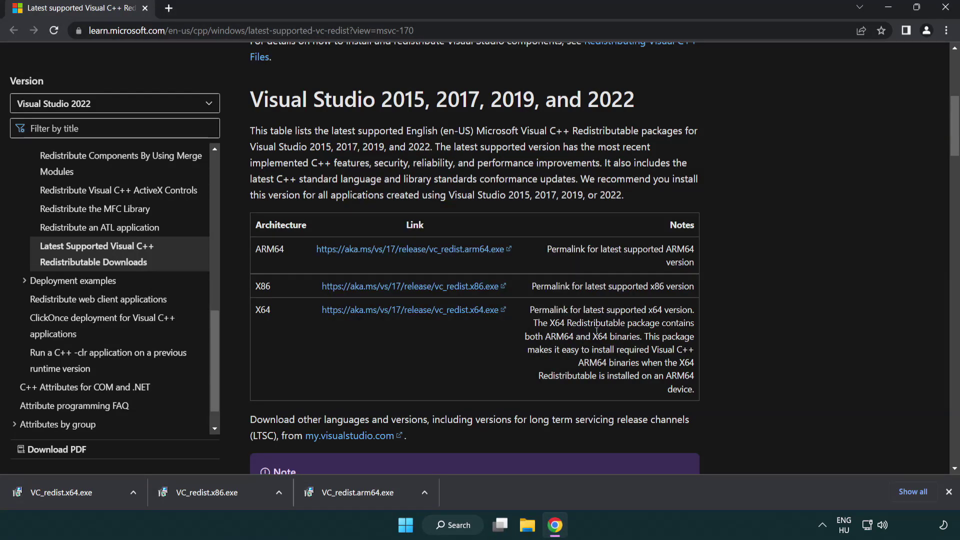
pyautogui.click(72, 491)
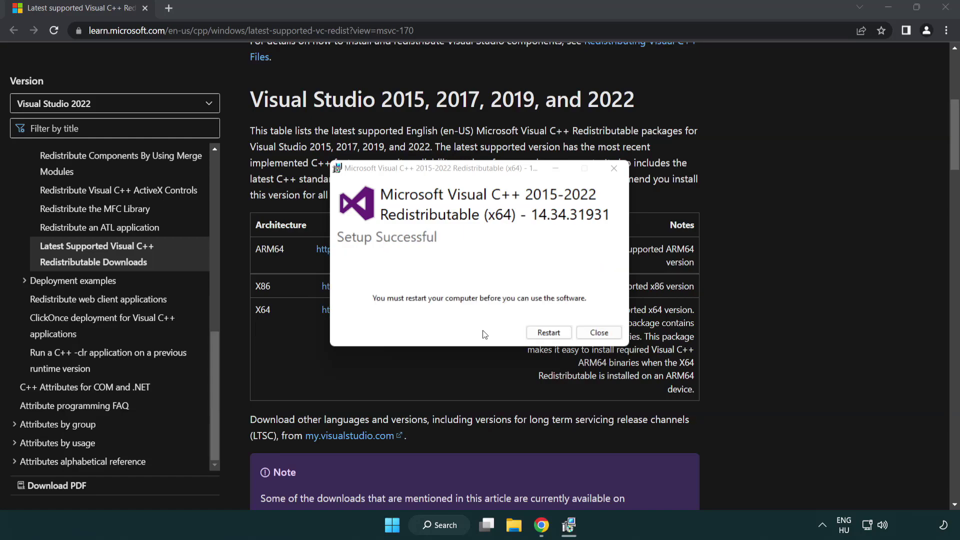
pyautogui.click(599, 332)
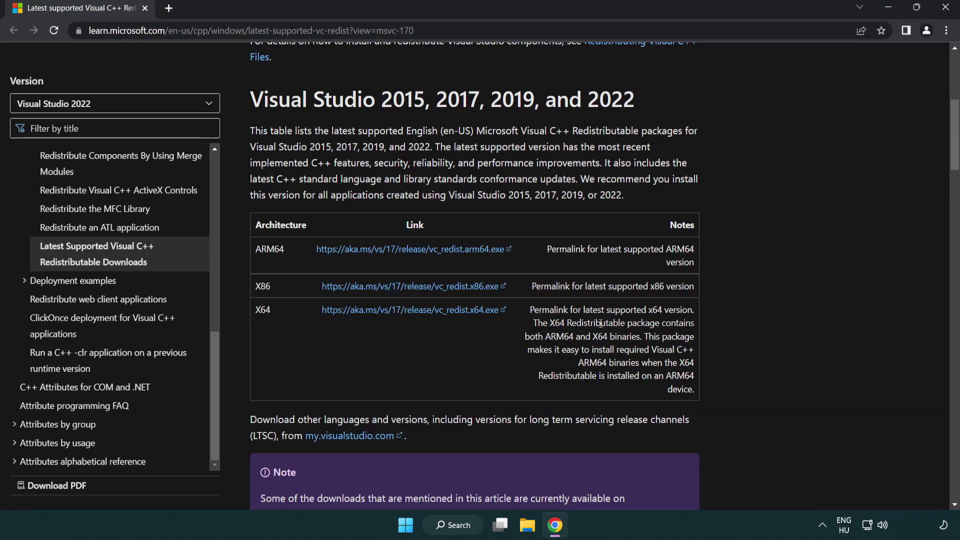
# Close Chrome, then search for cmd and run Command Prompt as administrator
pyautogui.click(946, 8)
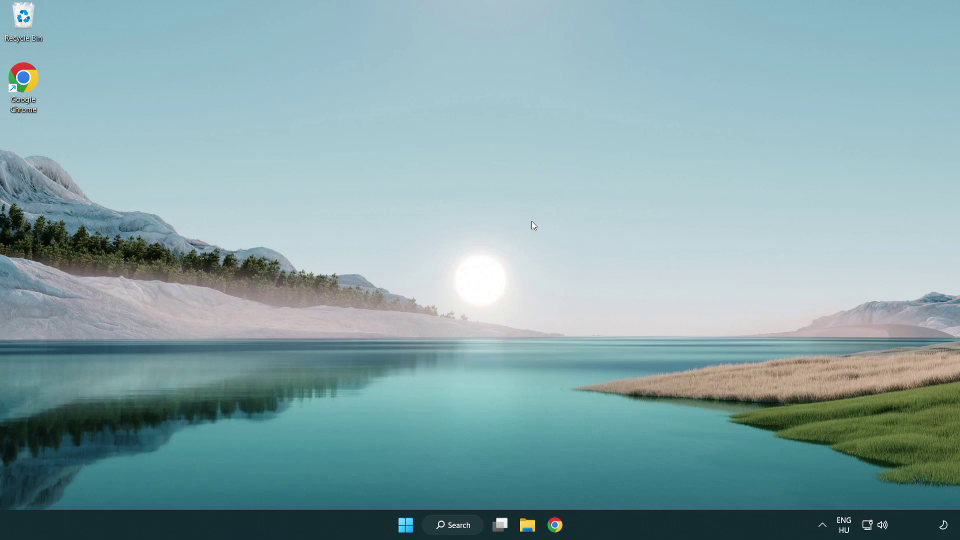
pyautogui.click(452, 525)
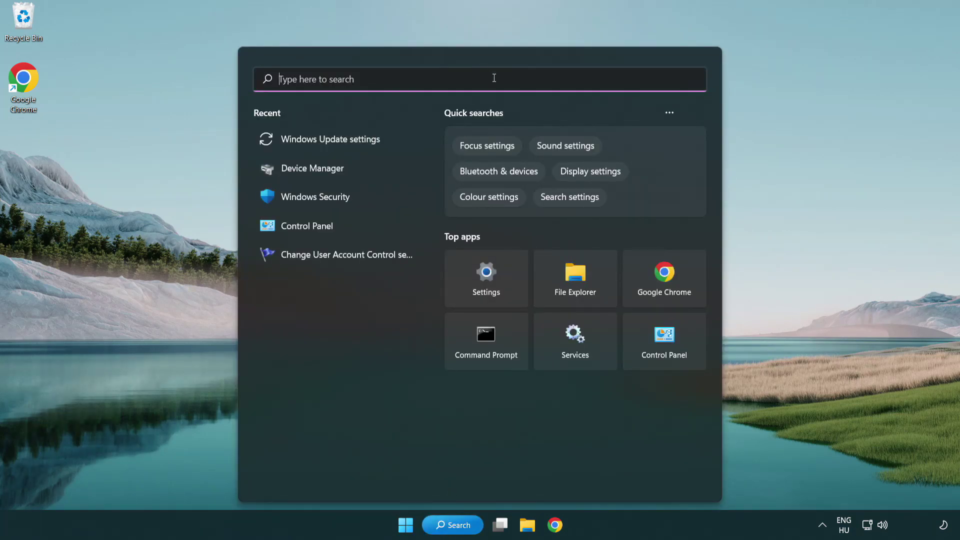
pyautogui.write('cmd')
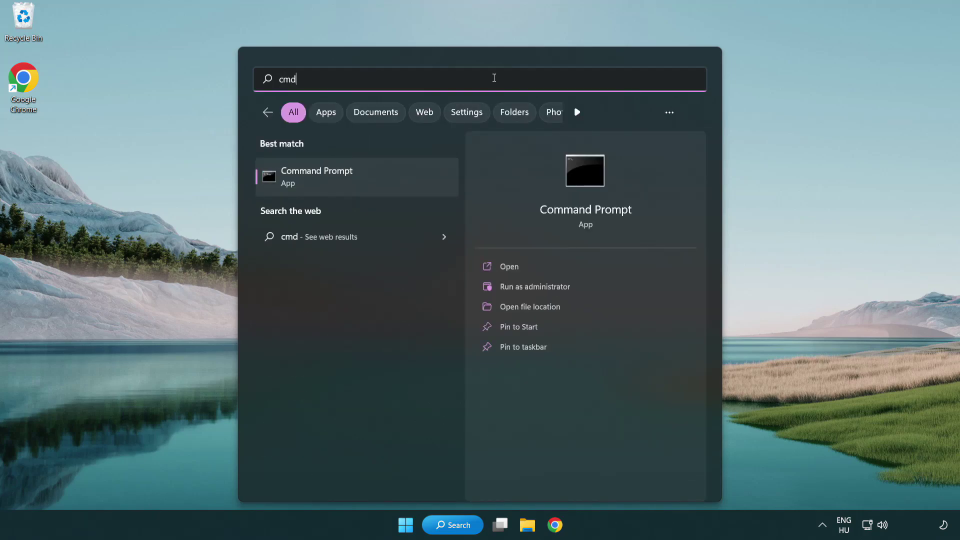
pyautogui.rightClick(367, 179)
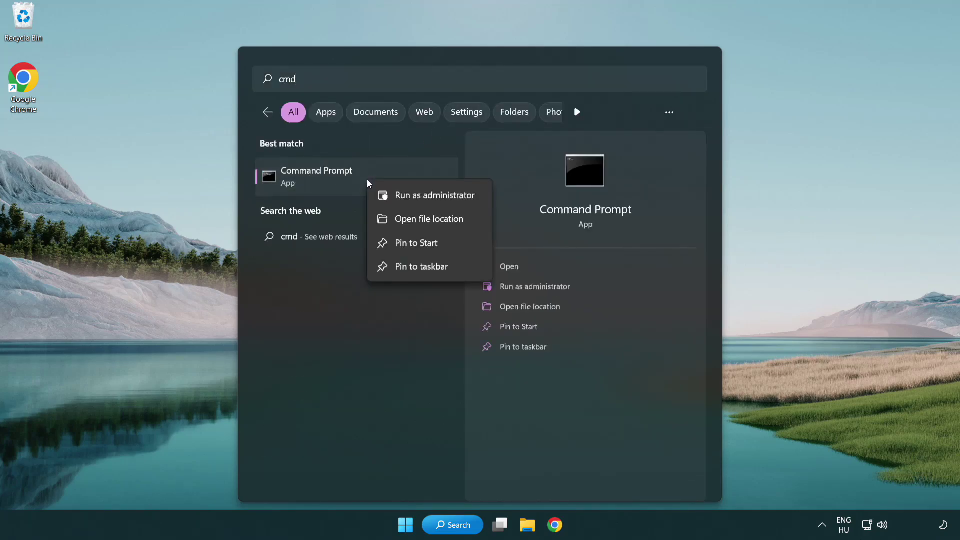
pyautogui.click(433, 199)
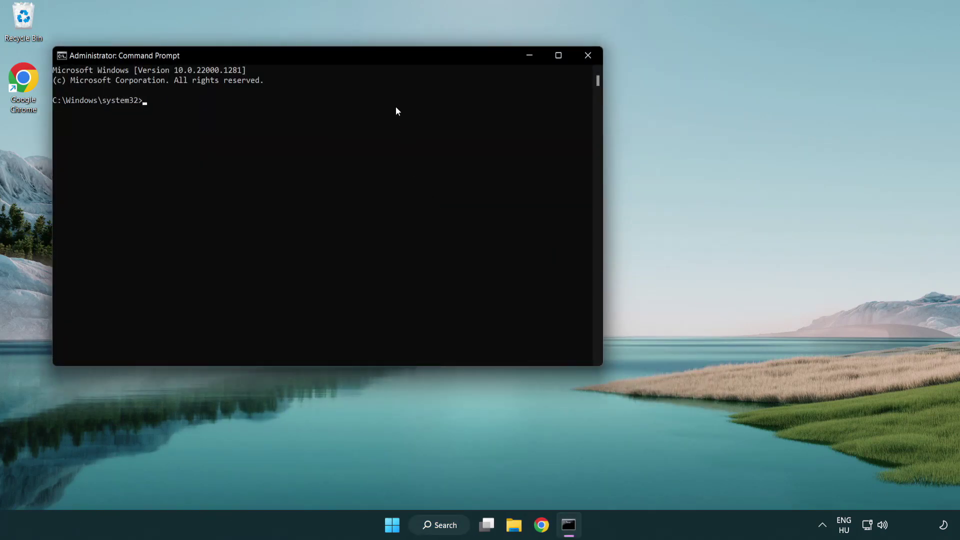
# Run sfc /scannow, which verifies 100% with no integrity violations
pyautogui.moveTo(342, 55); pyautogui.dragTo(483, 97)
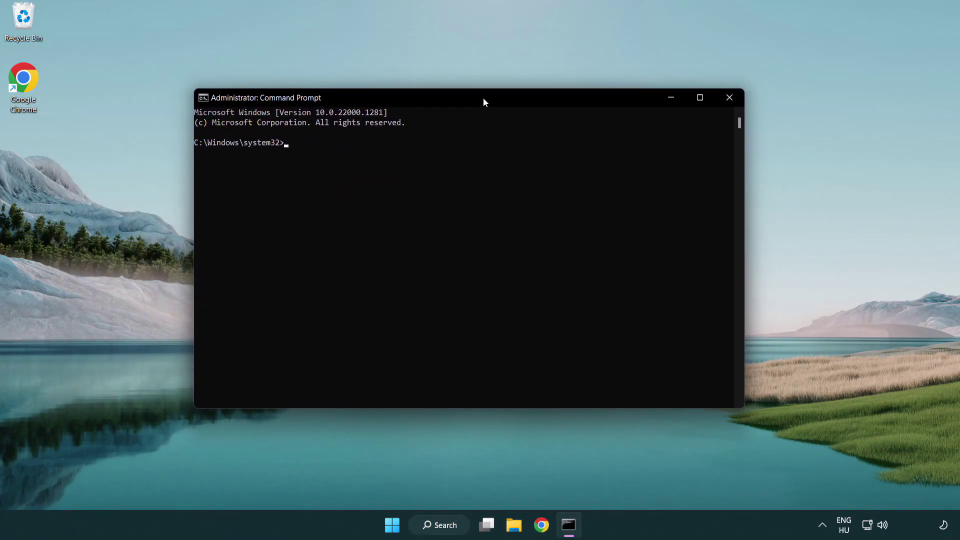
pyautogui.write('sfc /sc')
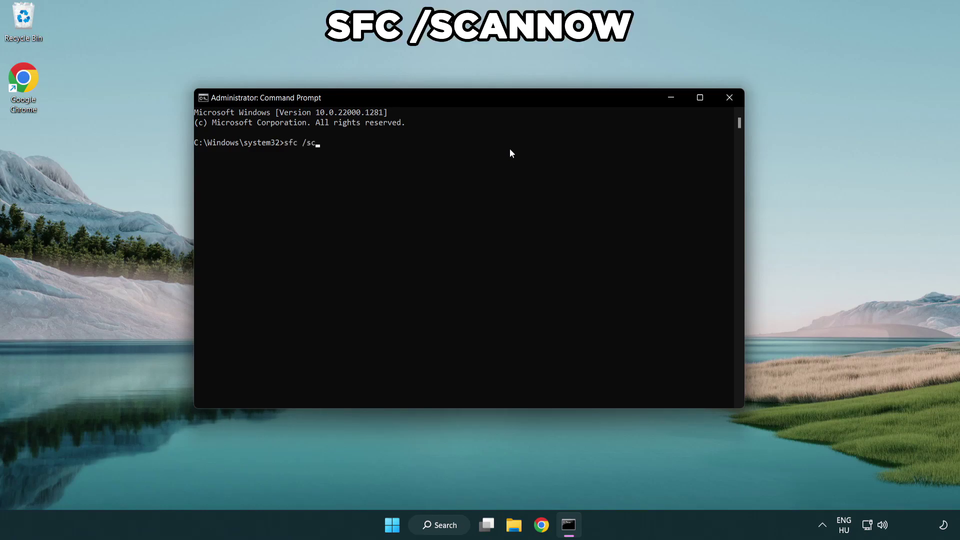
pyautogui.write('now')
pyautogui.press('Return')
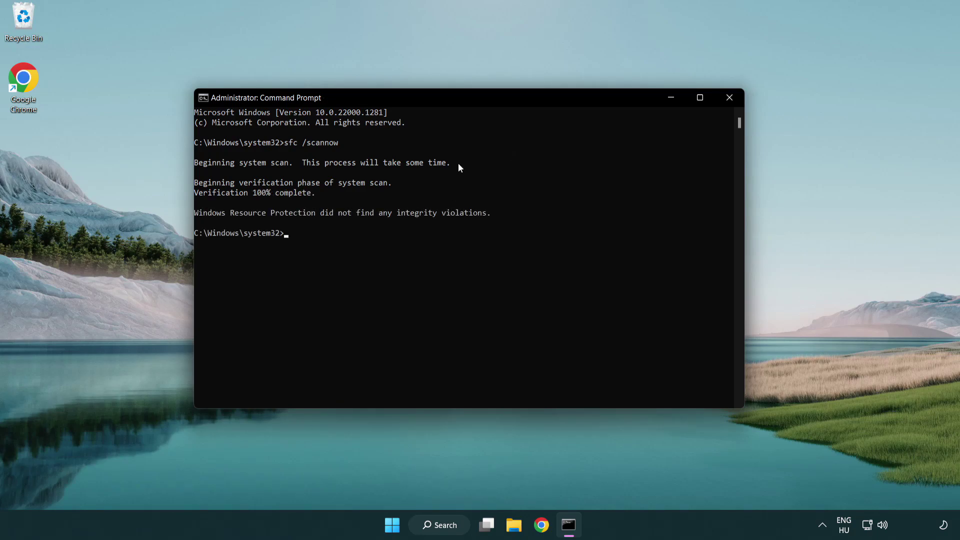
# Close Command Prompt and show the Start menu's Sleep, Shut down and Restart options
pyautogui.click(730, 98)
pyautogui.click(404, 524)
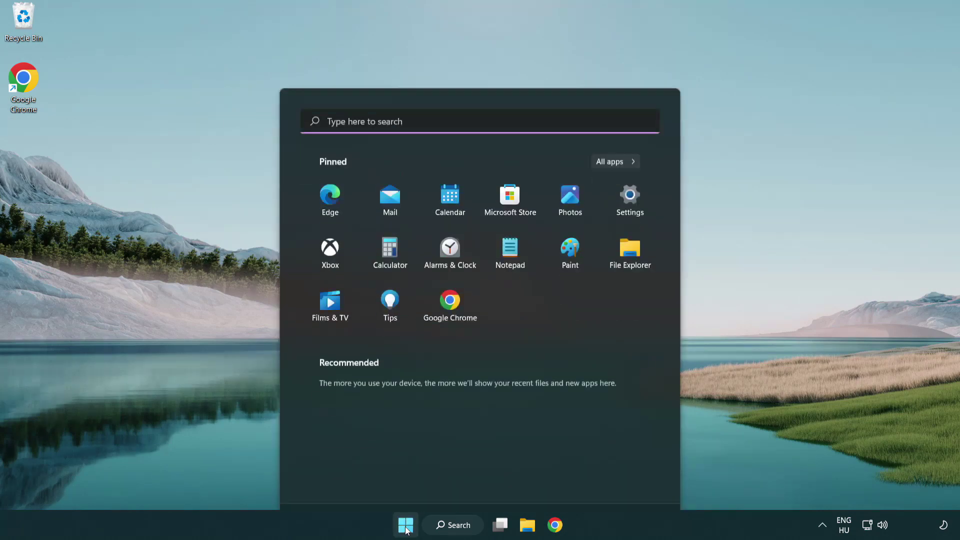
pyautogui.click(637, 481)
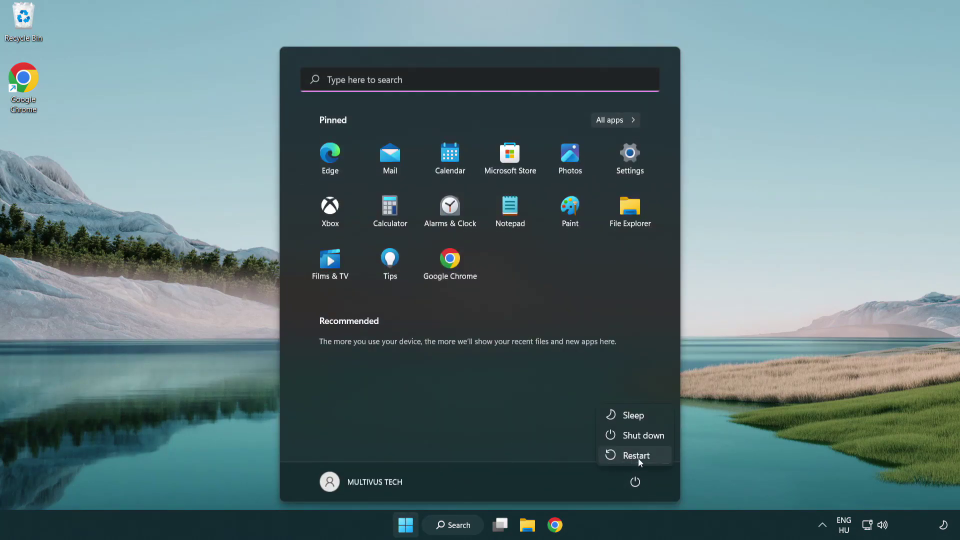